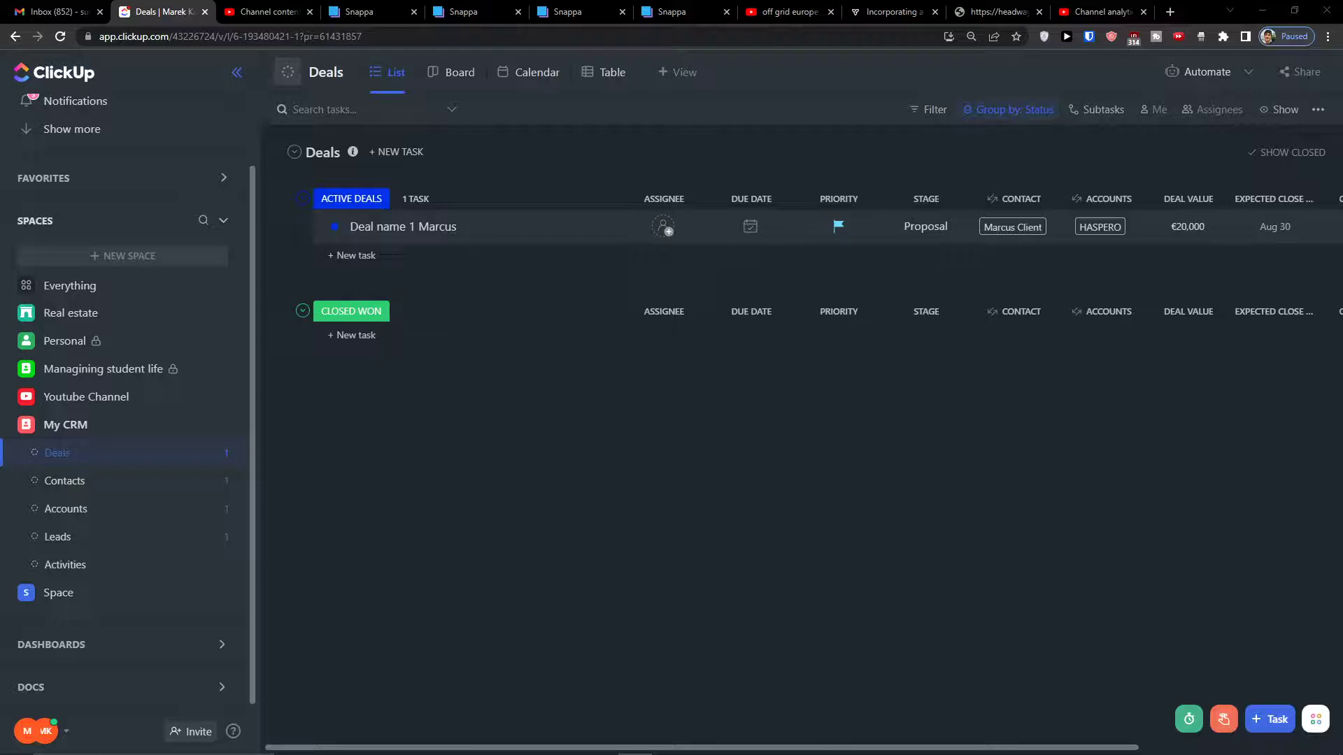
# Step: Browse the new-column panel in Deals and glance at the Contacts list
pyautogui.moveTo(929, 734); pyautogui.dragTo(1119, 736)
pyautogui.click(1320, 198)
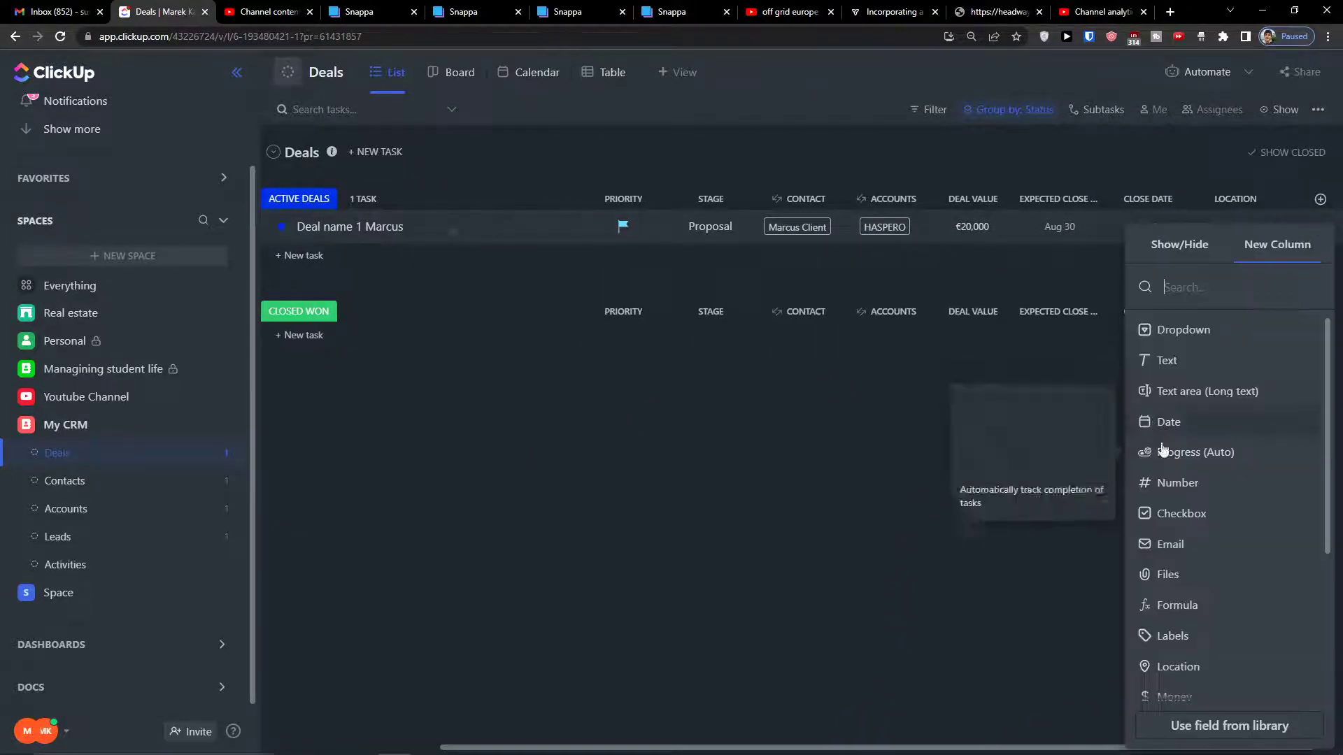
pyautogui.scroll(-3, 1238, 665)
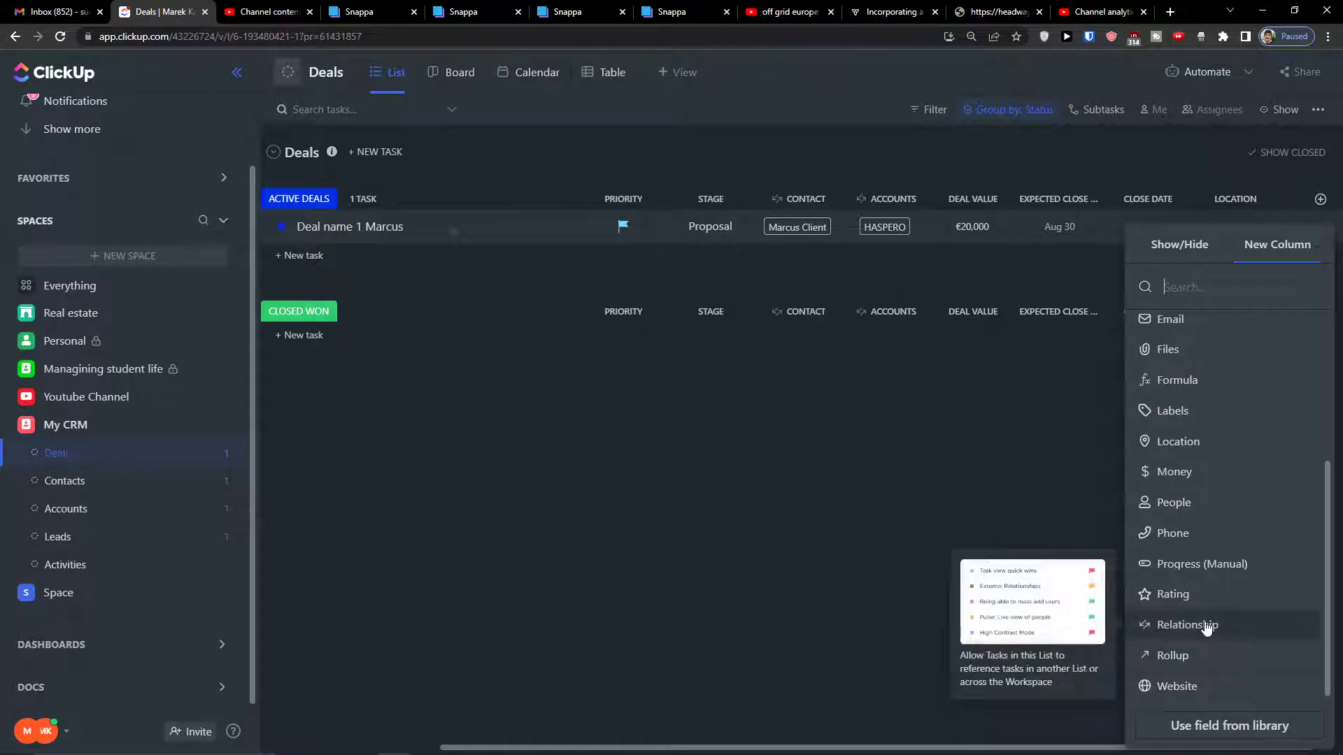
pyautogui.click(541, 489)
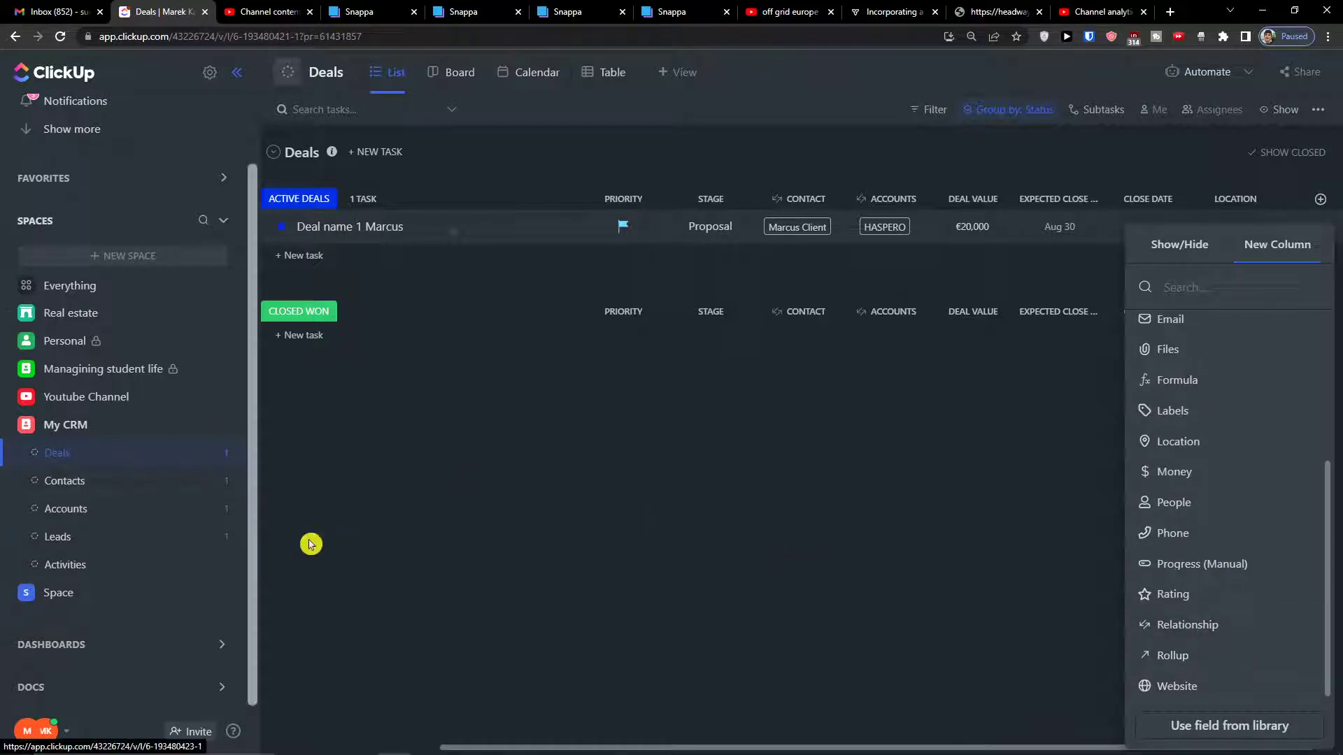
pyautogui.moveTo(510, 747); pyautogui.dragTo(268, 727)
pyautogui.click(308, 657)
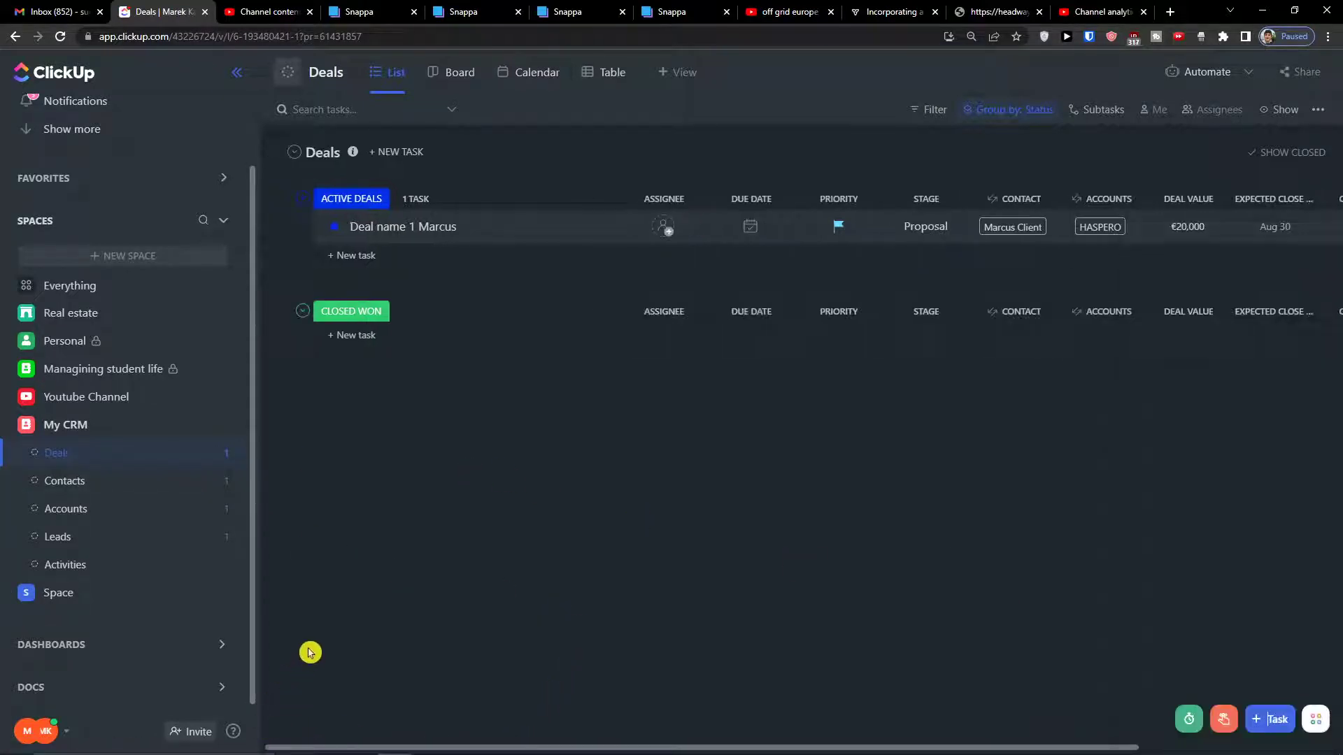
pyautogui.click(117, 481)
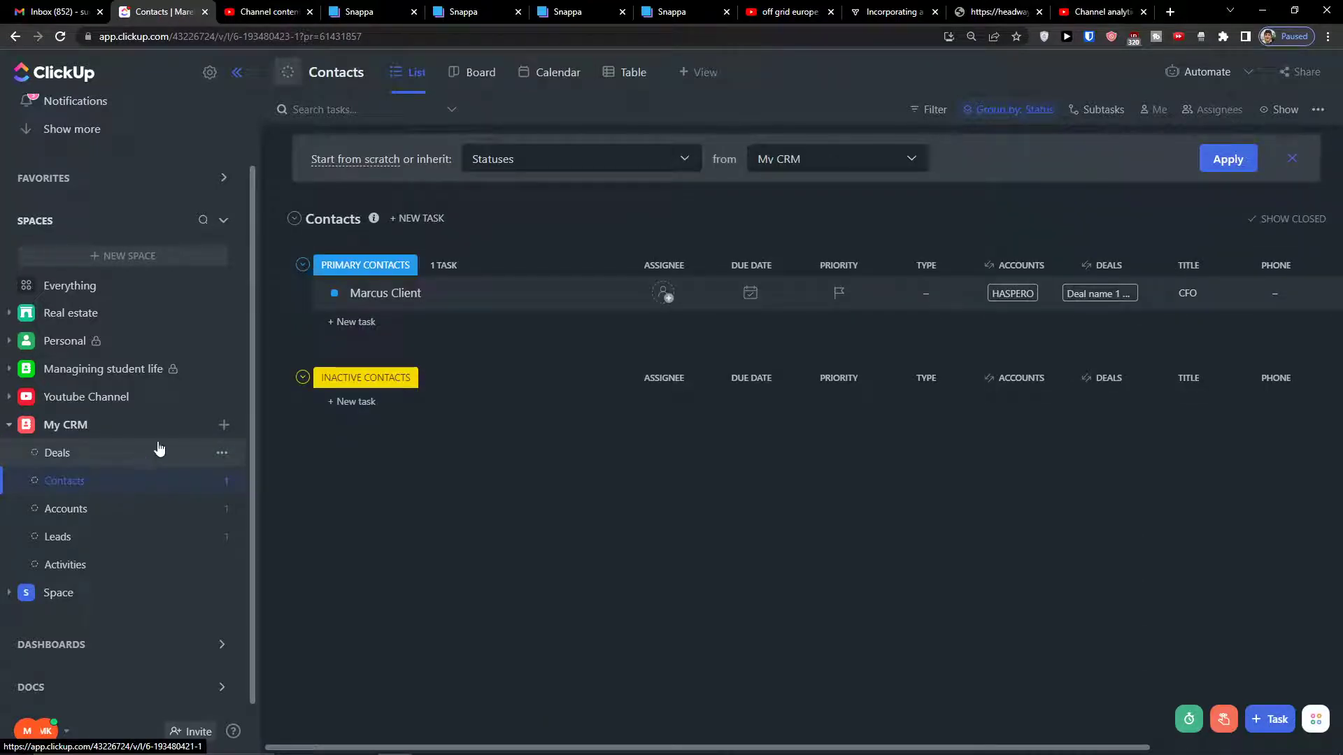
pyautogui.click(141, 454)
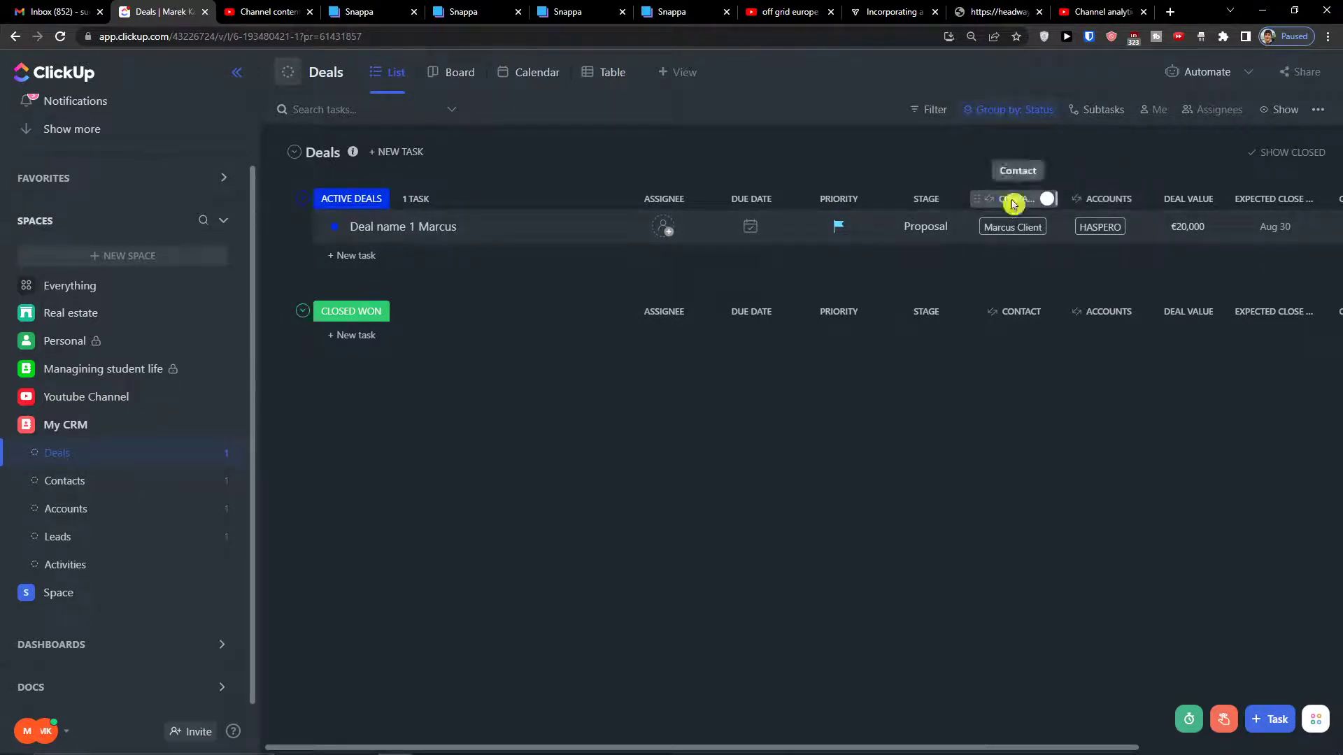
# Step: Delete the Contact and Accounts columns from the Deals list only
pyautogui.click(1015, 199)
pyautogui.click(1023, 619)
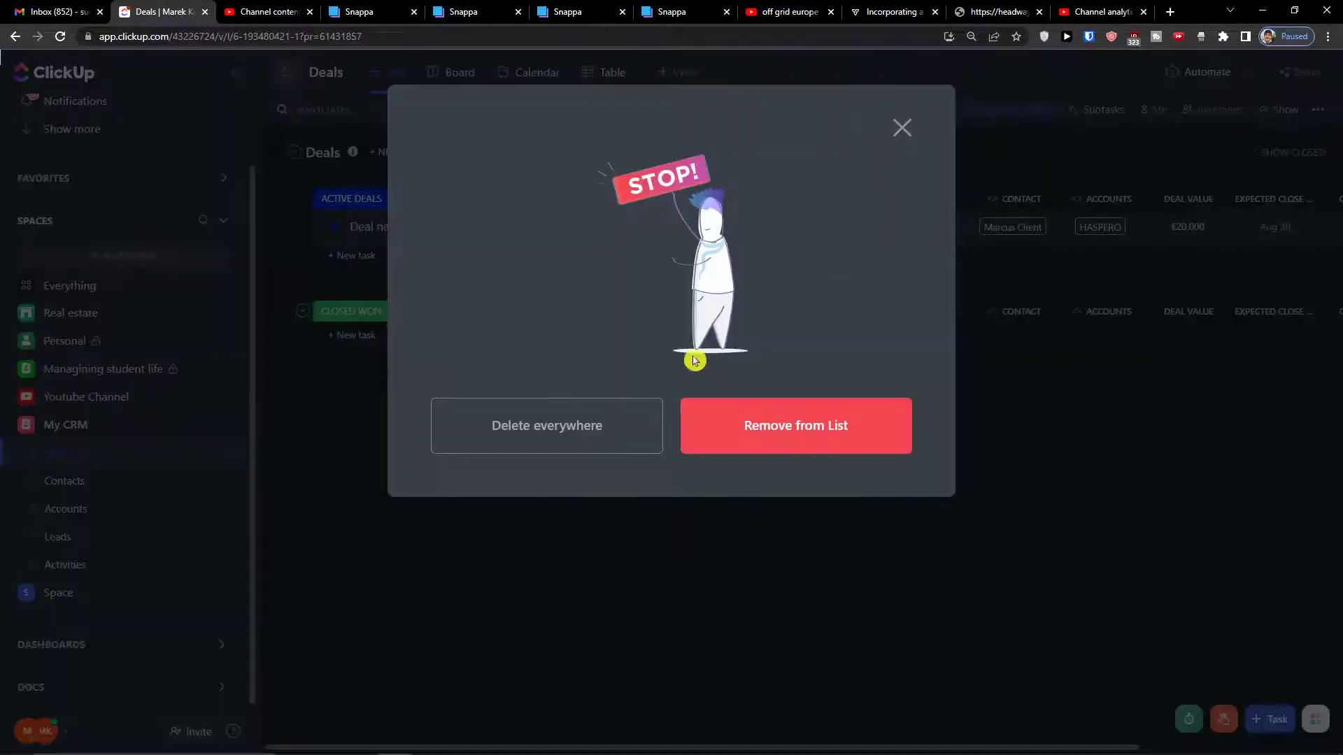
pyautogui.click(839, 426)
pyautogui.rightClick(1015, 190)
pyautogui.click(1006, 209)
pyautogui.click(1010, 199)
pyautogui.click(1023, 619)
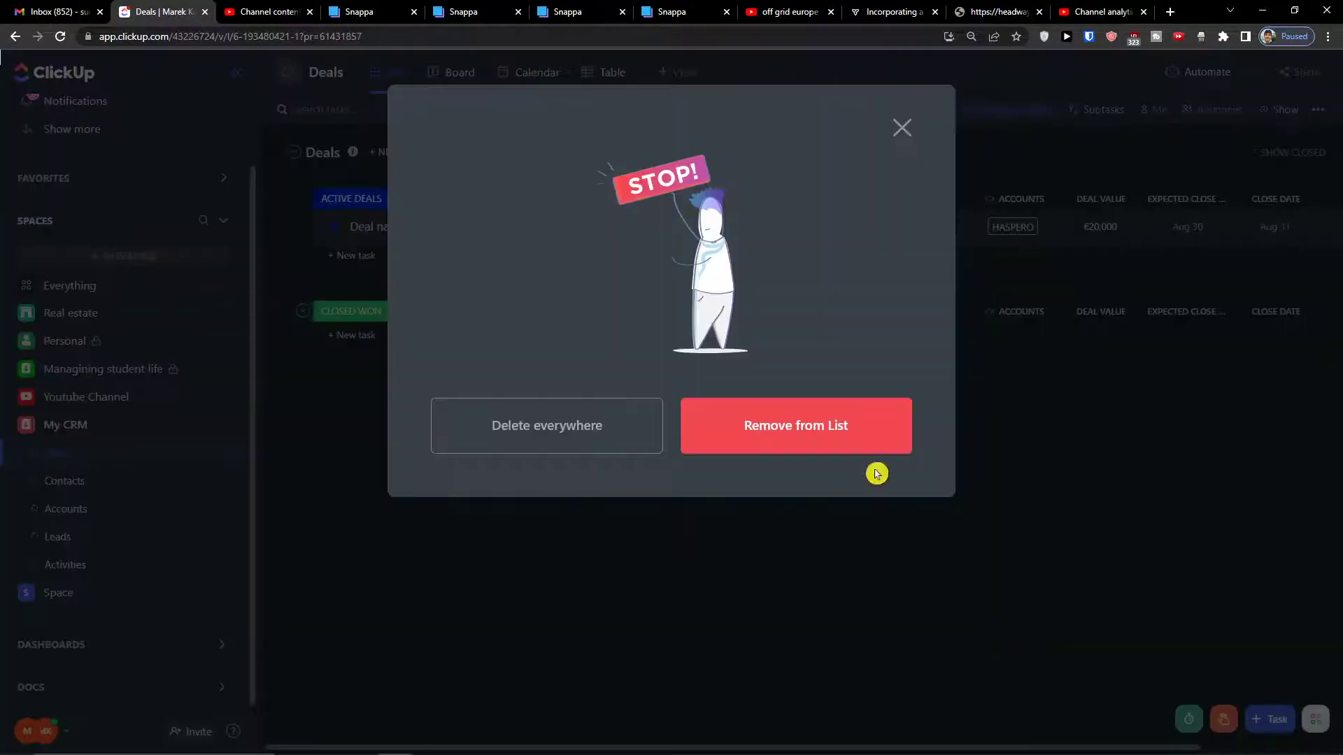
pyautogui.click(875, 474)
# Step: In Contacts, delete the Accounts column and hide the Deals Value column
pyautogui.click(140, 480)
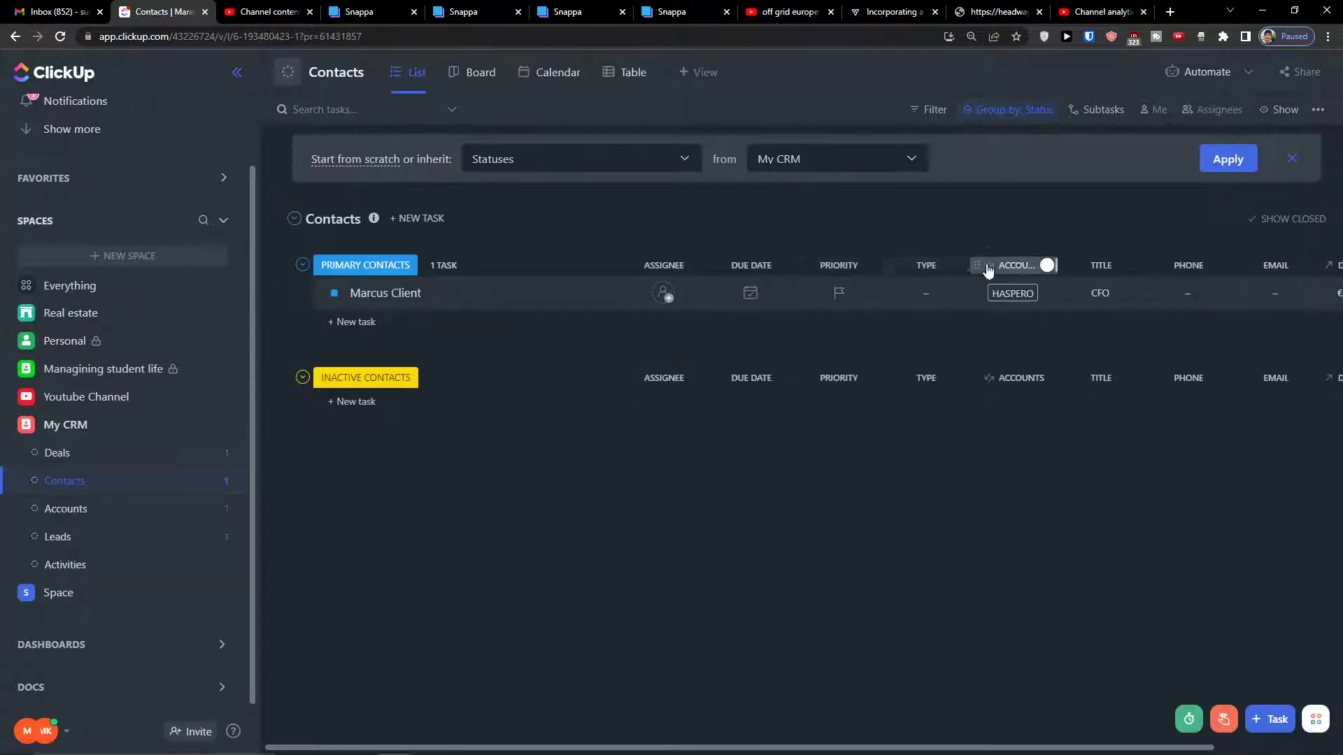
pyautogui.click(1010, 265)
pyautogui.click(1032, 685)
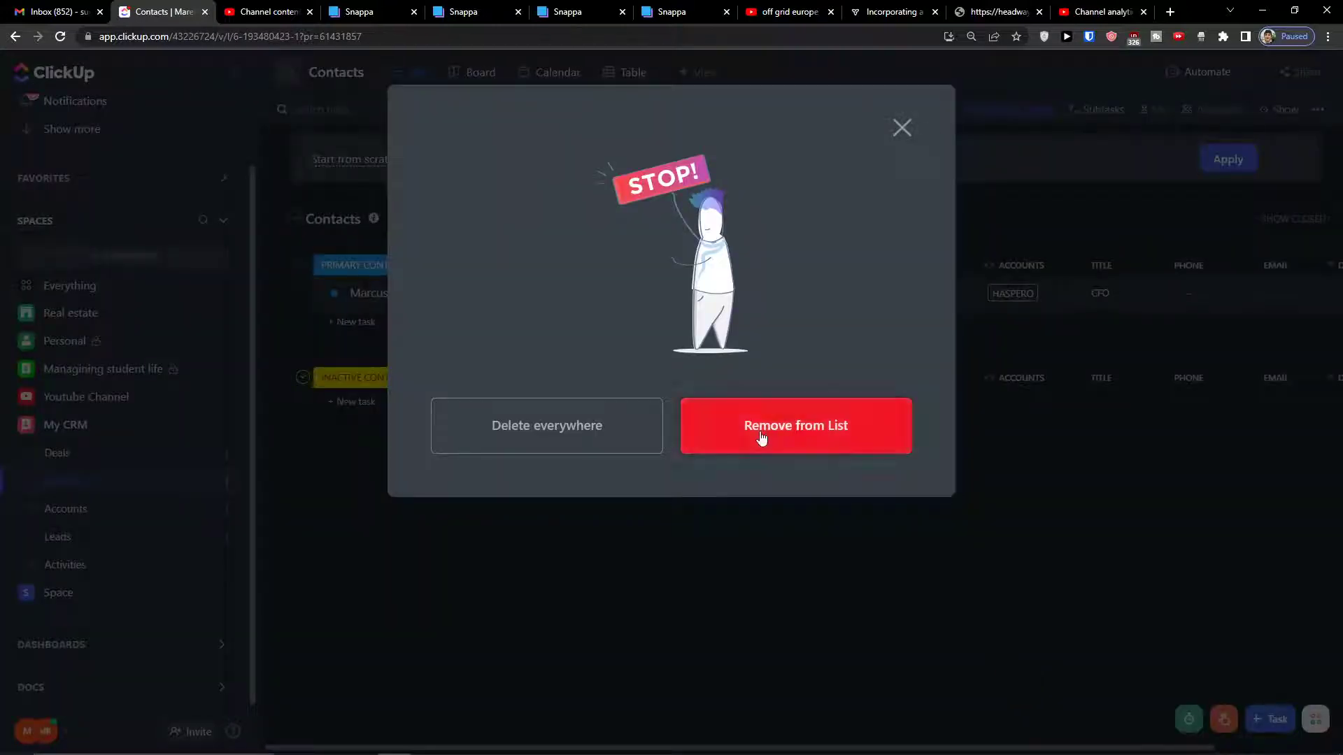
pyautogui.click(764, 438)
pyautogui.moveTo(1023, 748); pyautogui.dragTo(1075, 748)
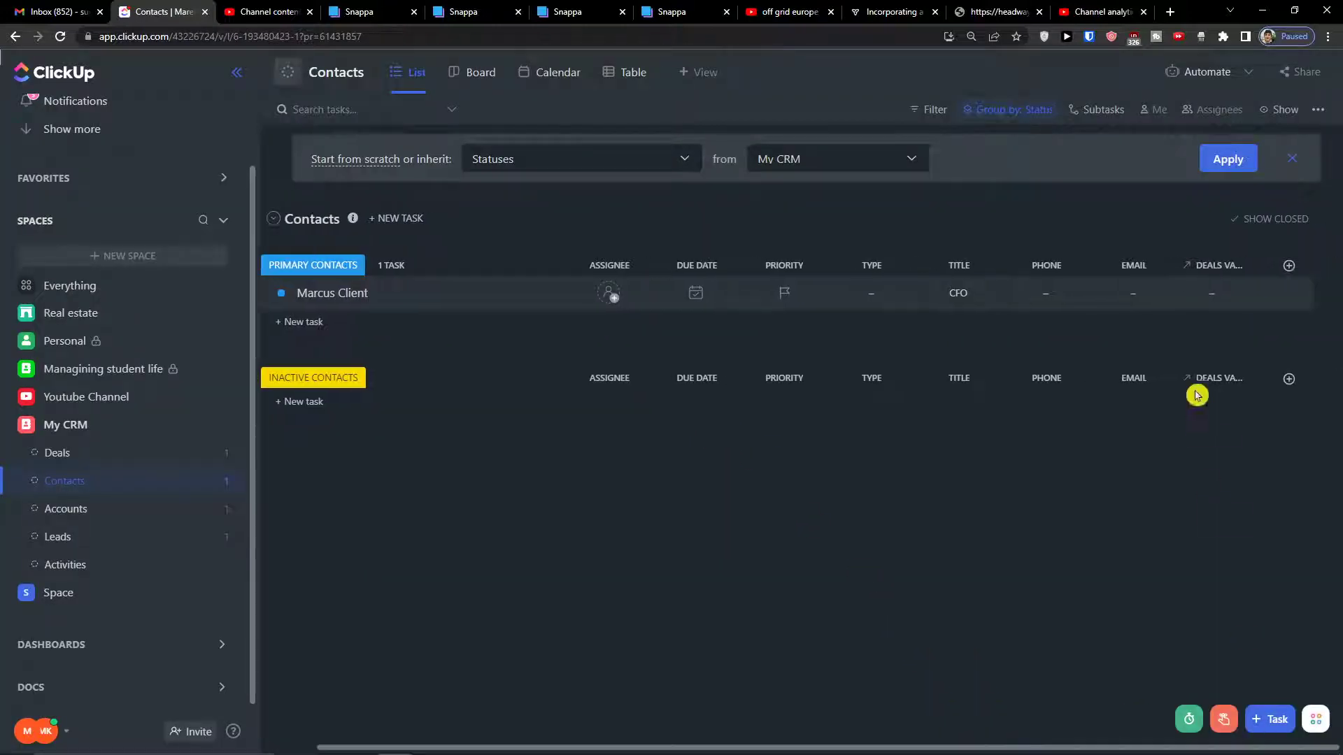
pyautogui.click(1206, 265)
pyautogui.click(1236, 568)
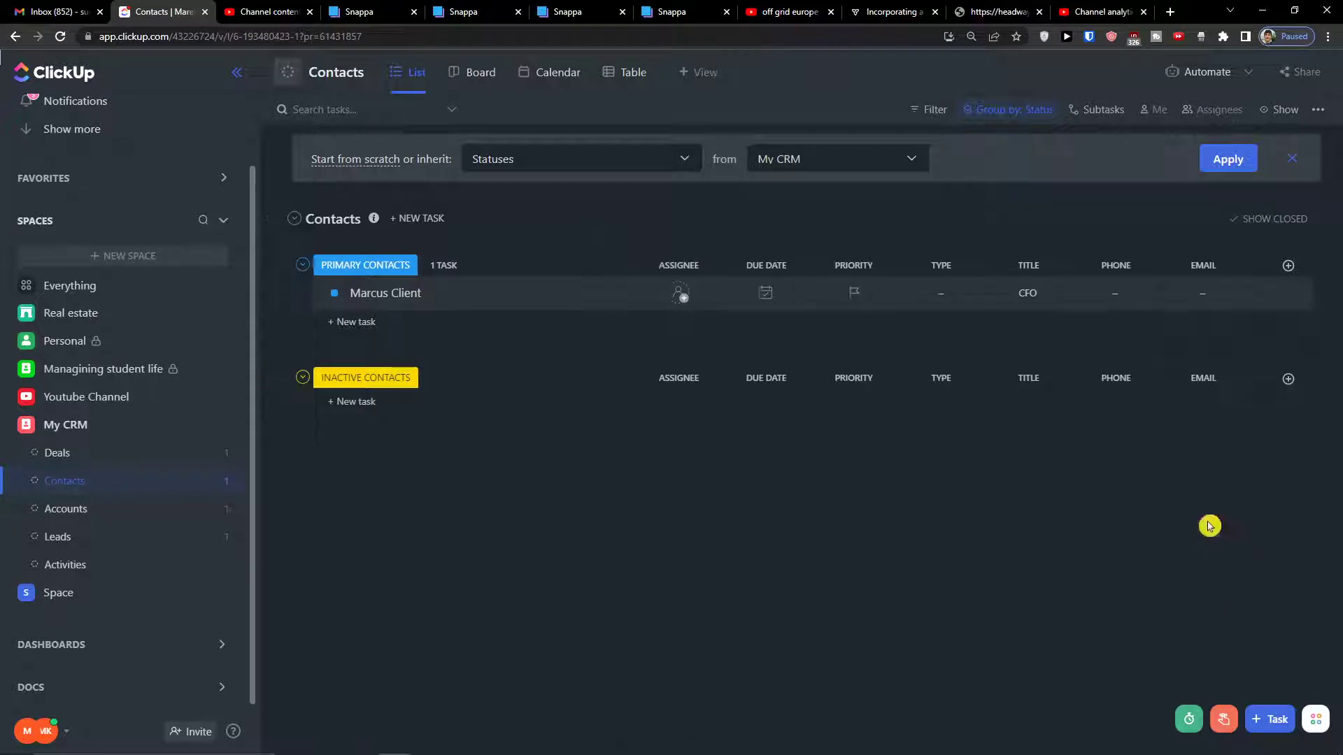
# Step: Delete the Account Value linked column in Accounts, then review the lists ending on Deals
pyautogui.click(81, 509)
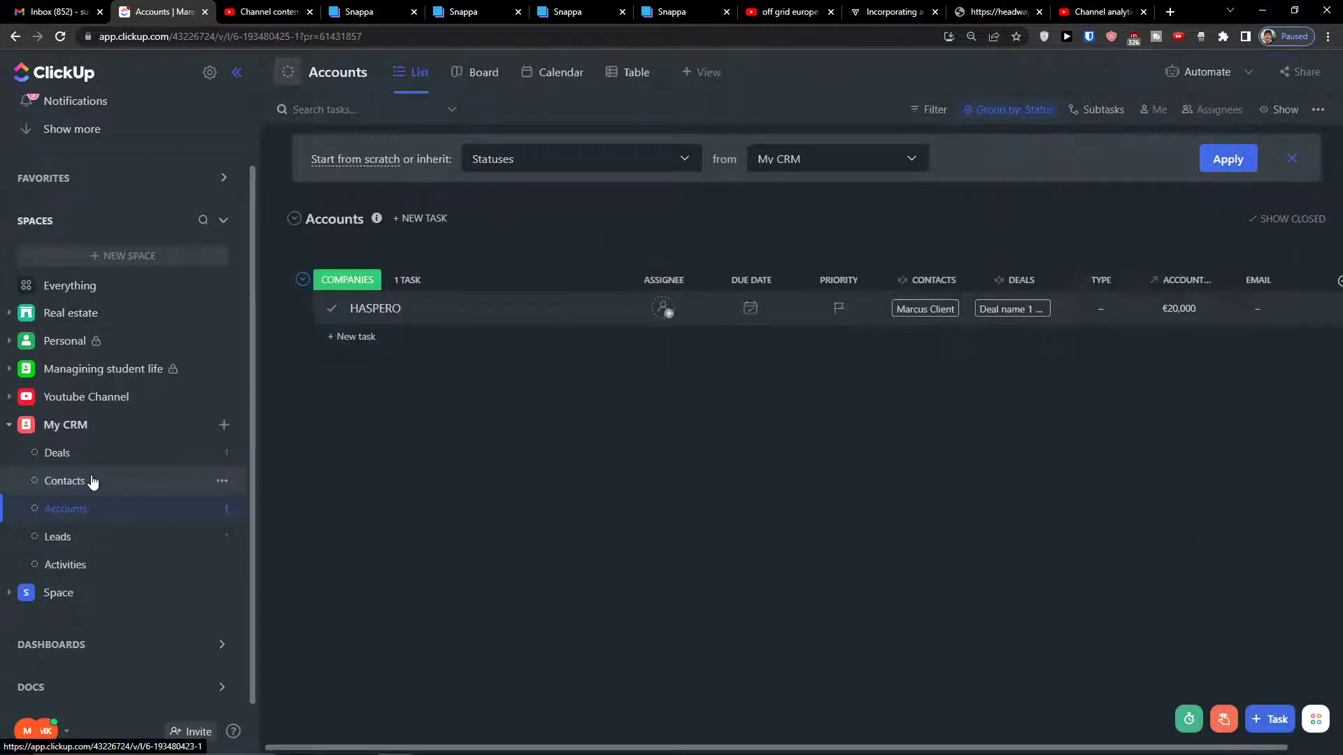
pyautogui.click(1143, 282)
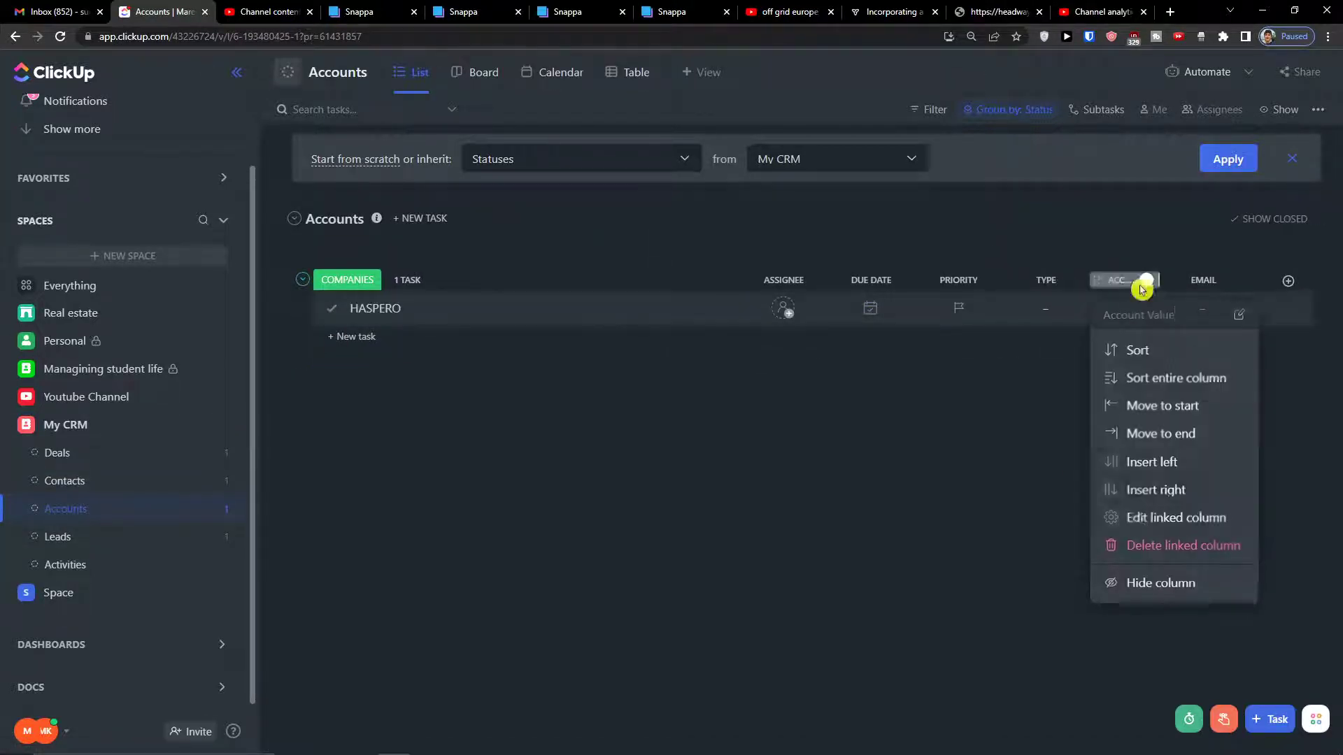
pyautogui.click(1105, 549)
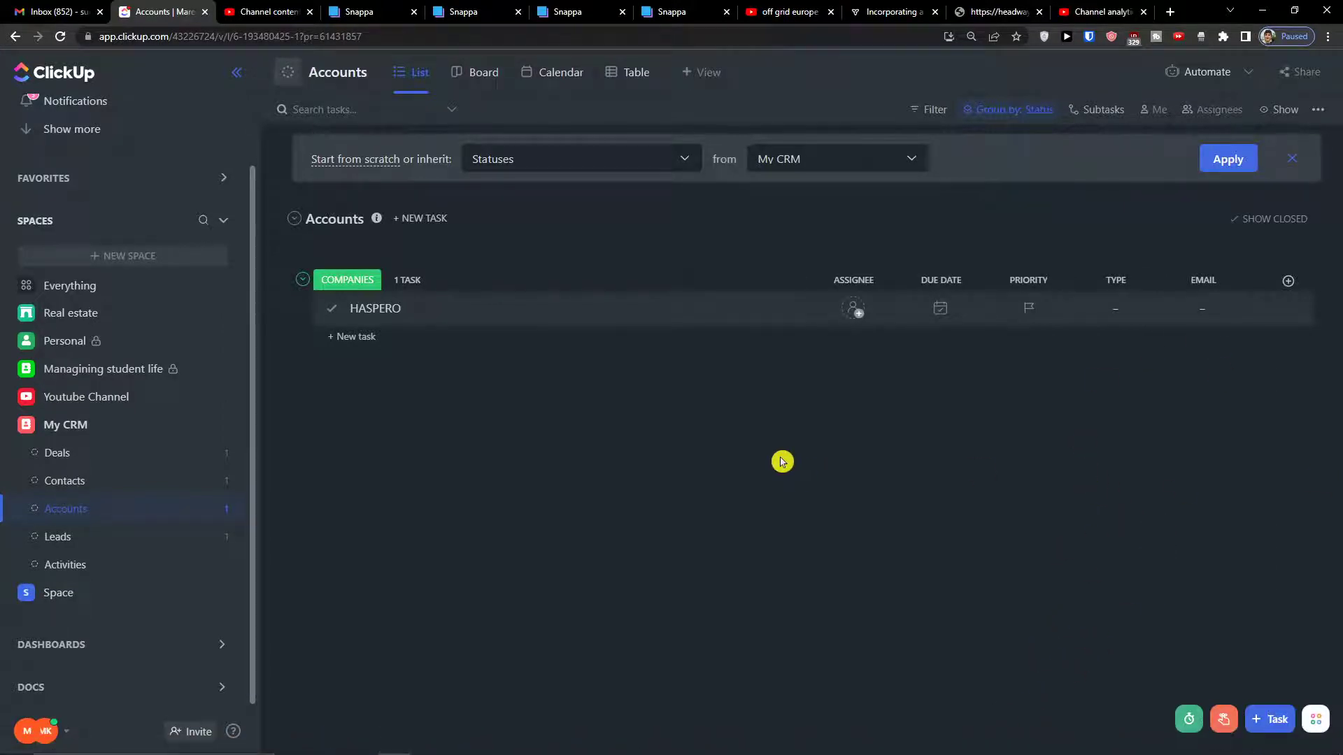
pyautogui.click(57, 453)
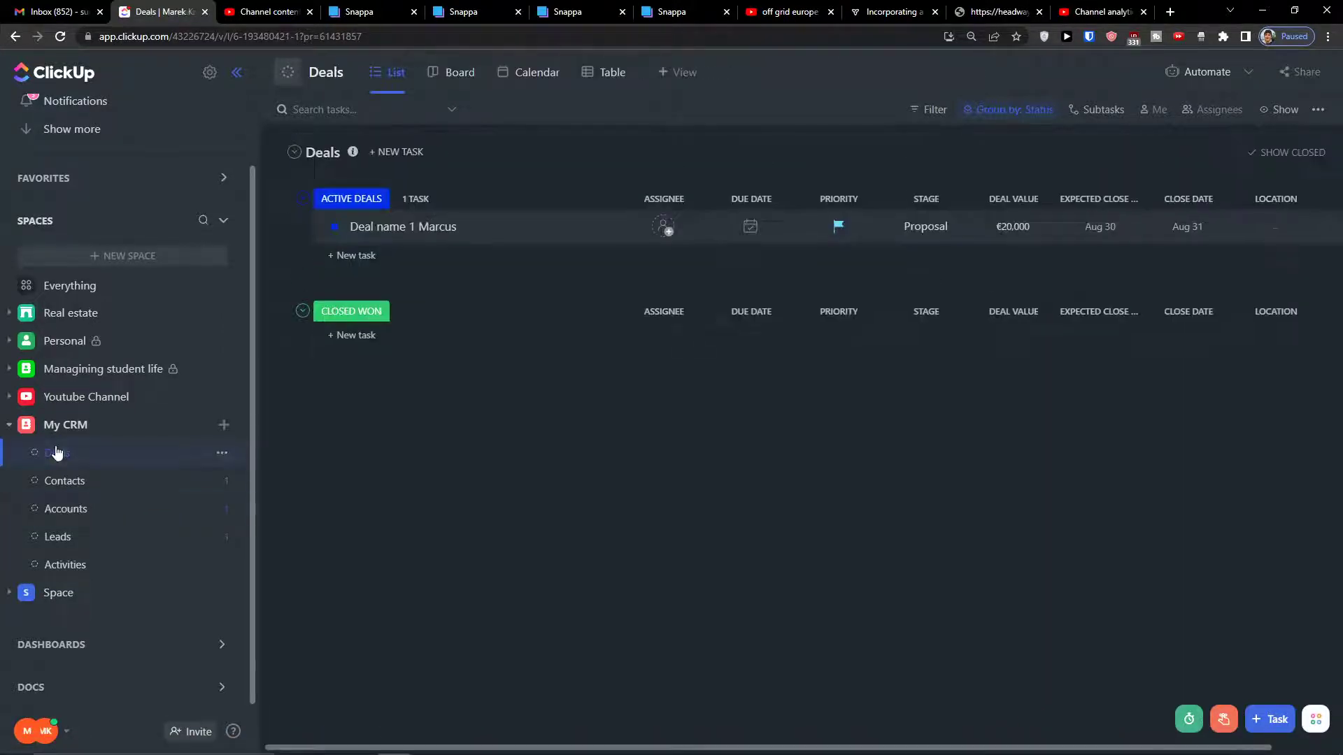
pyautogui.click(122, 491)
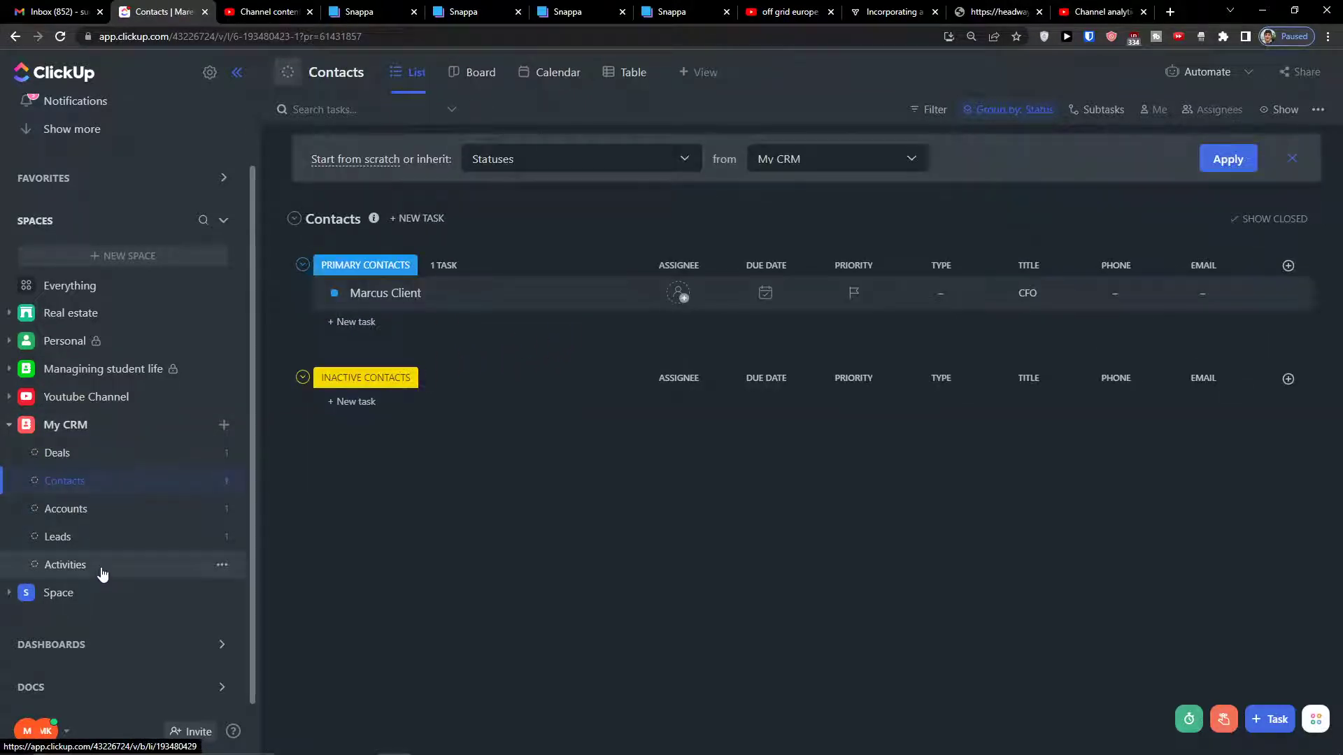
pyautogui.click(109, 517)
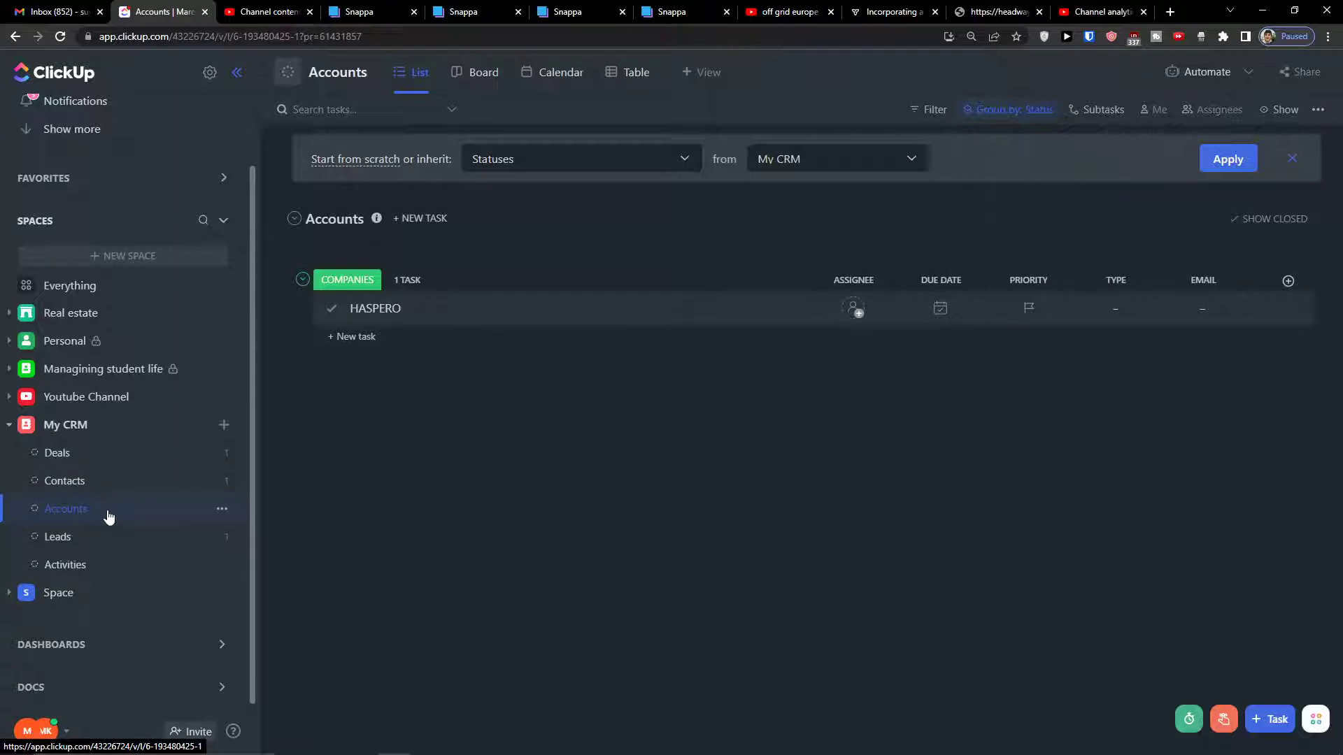
pyautogui.click(133, 492)
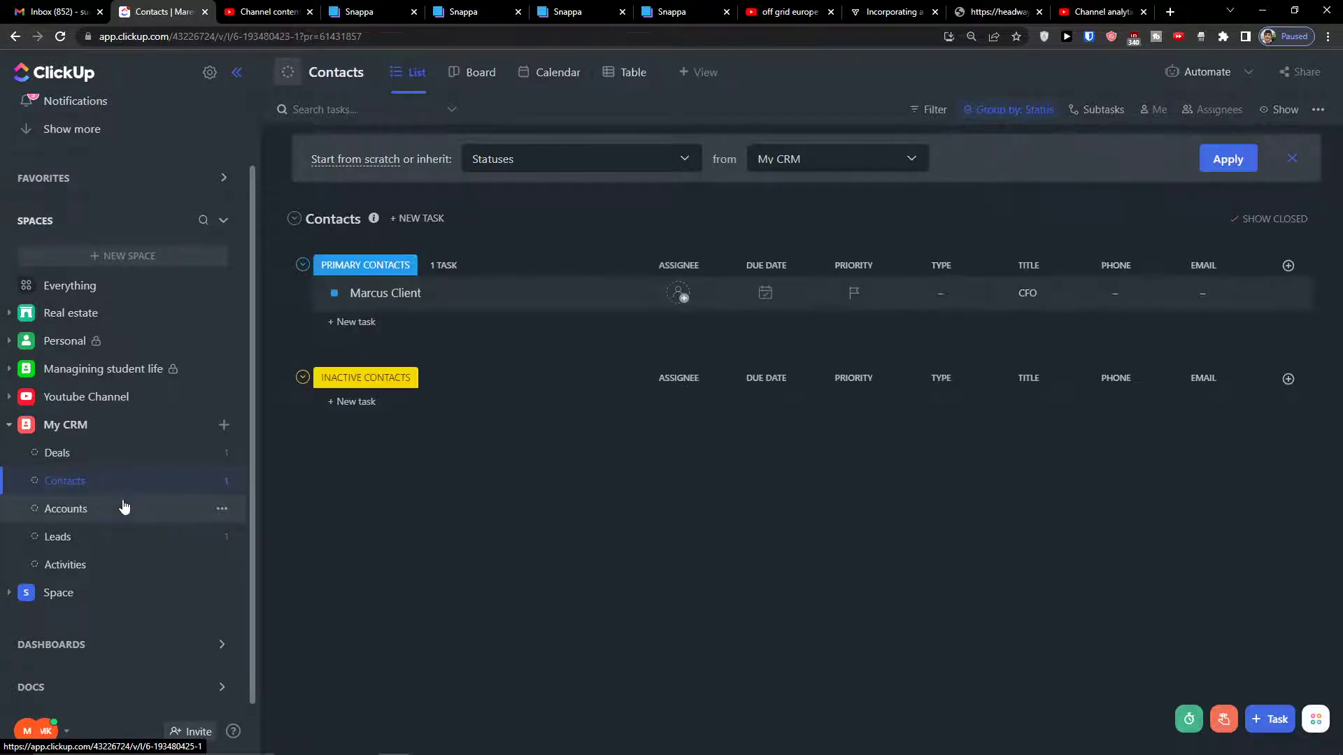
pyautogui.click(108, 454)
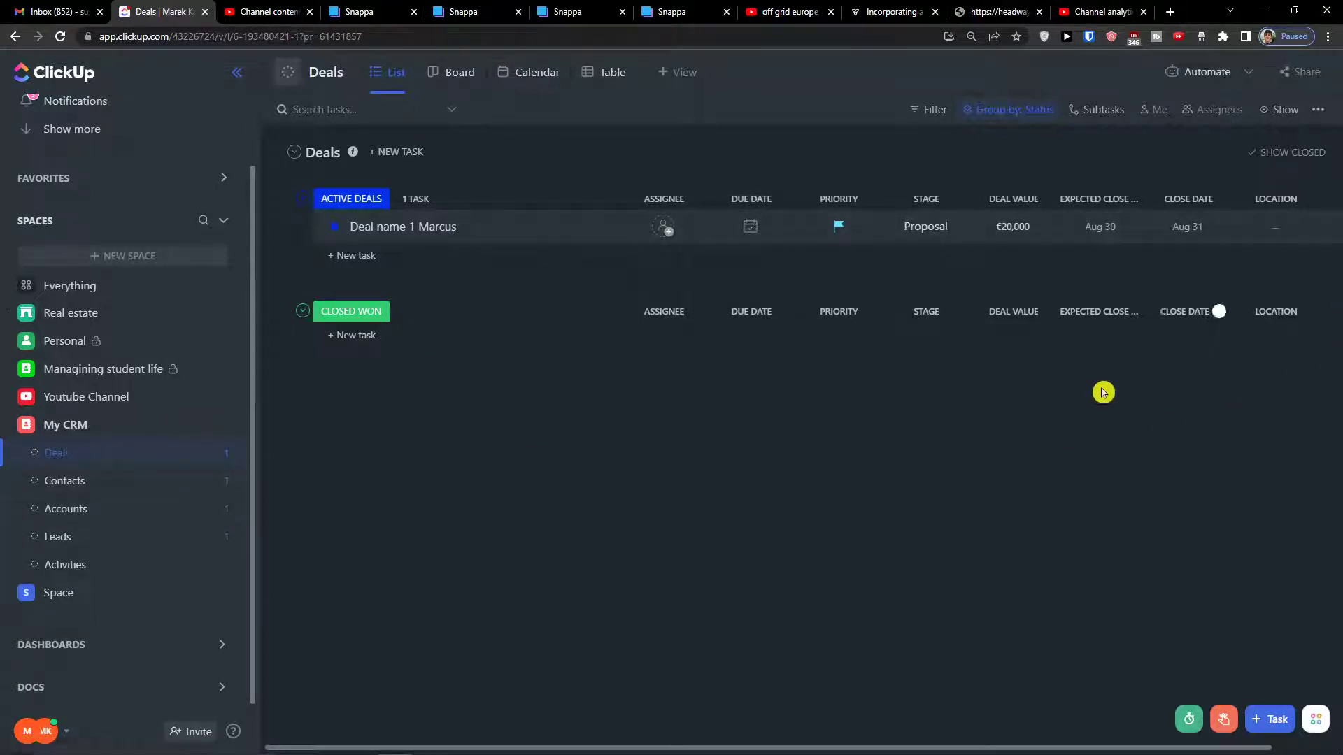
# Step: Add a Contact relationship column to Deals pointing to the Contacts list
pyautogui.hscroll(2, 1154, 455)
pyautogui.click(1289, 199)
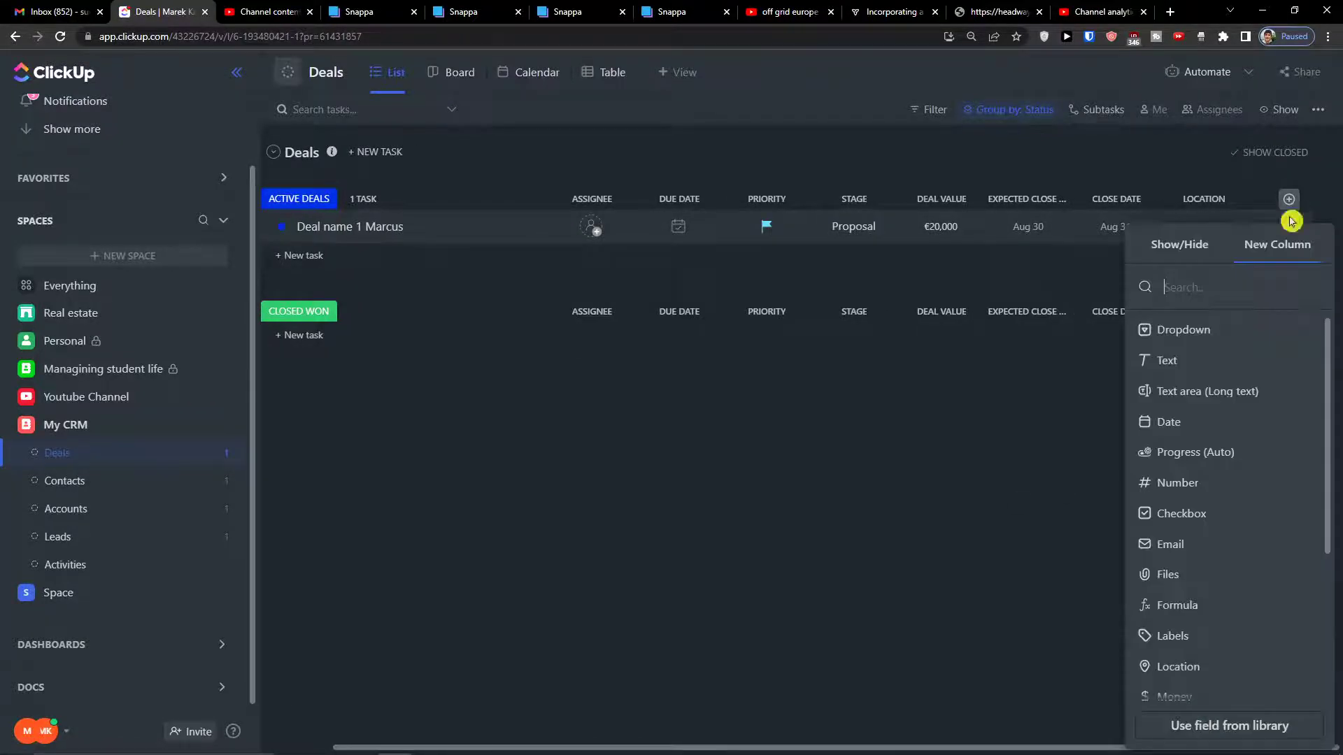
pyautogui.scroll(-3, 1147, 609)
pyautogui.click(1165, 640)
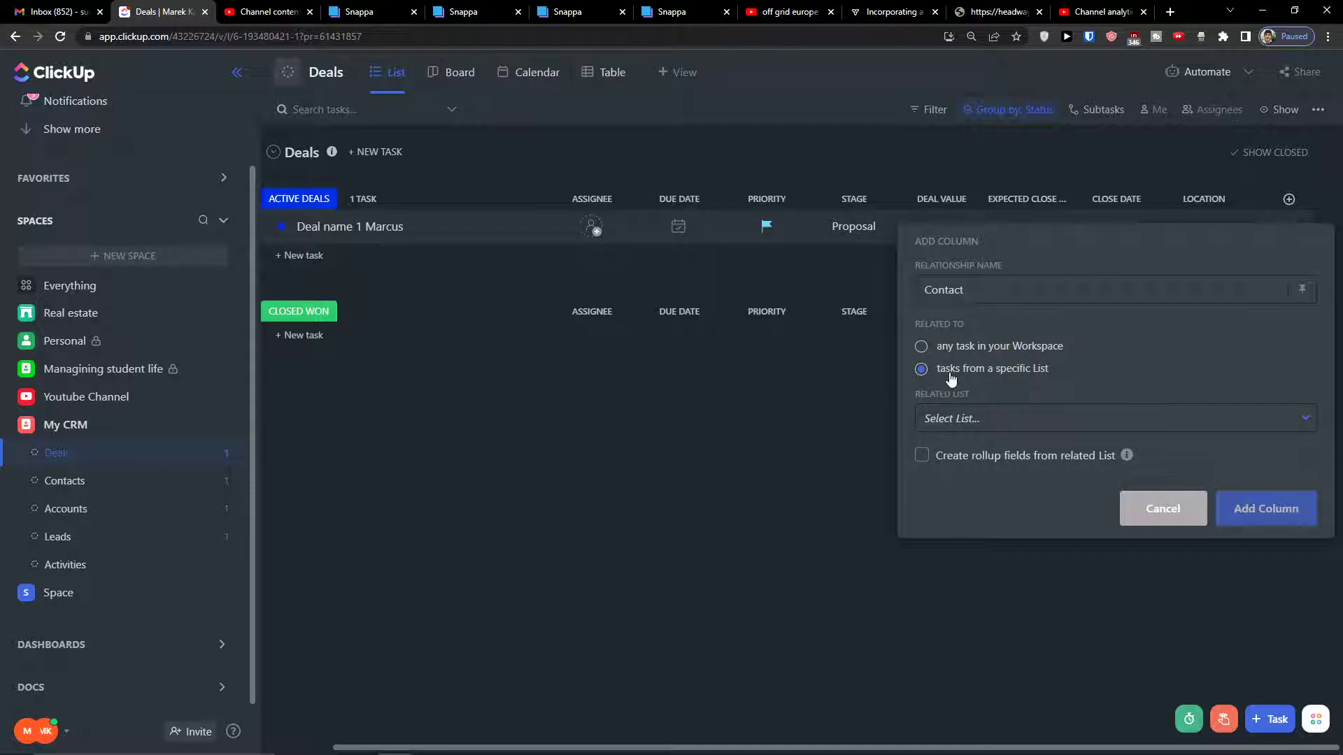
pyautogui.click(993, 418)
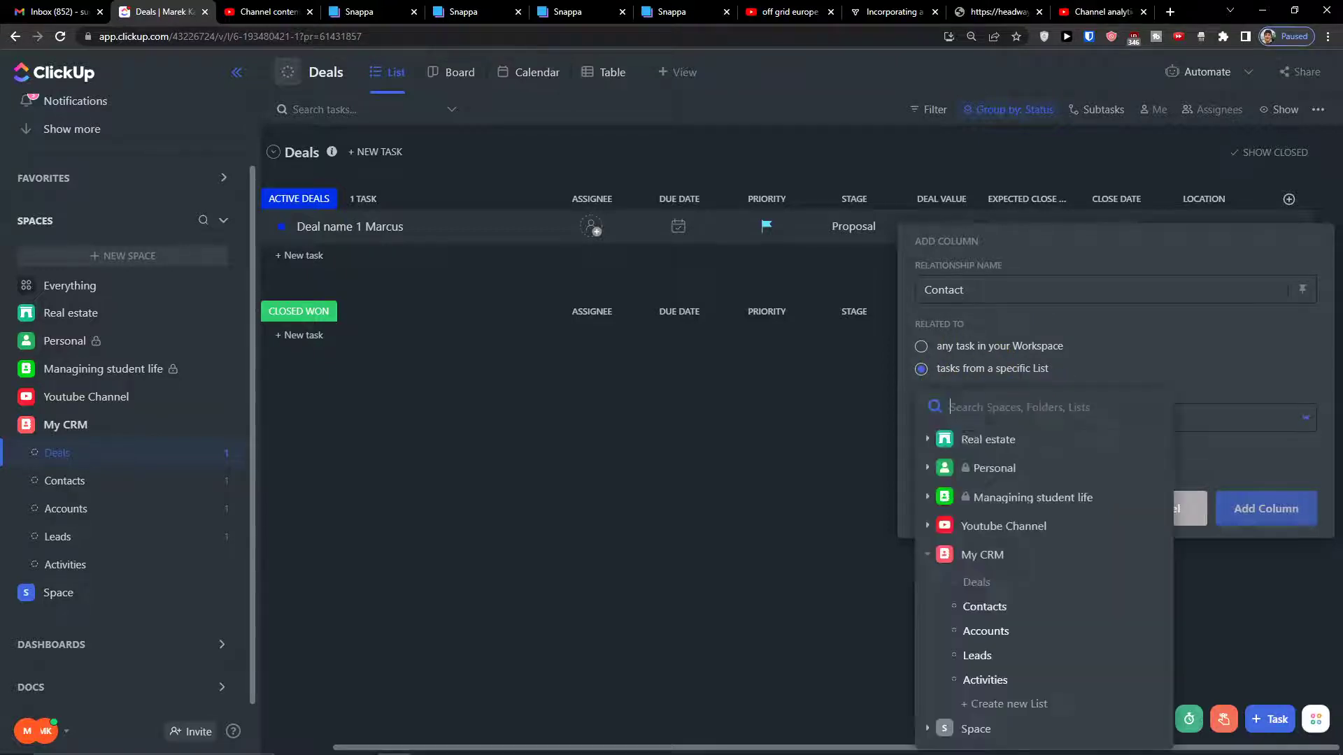
pyautogui.click(983, 607)
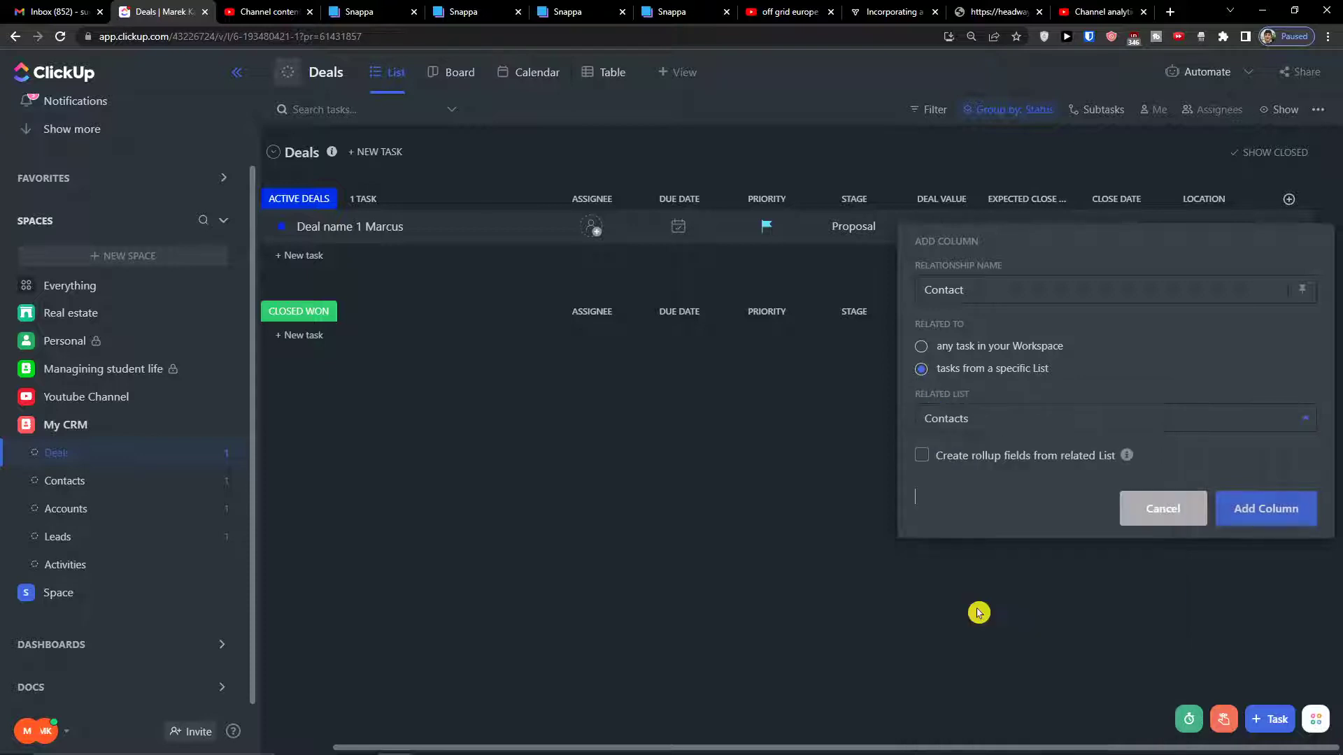
pyautogui.click(1269, 508)
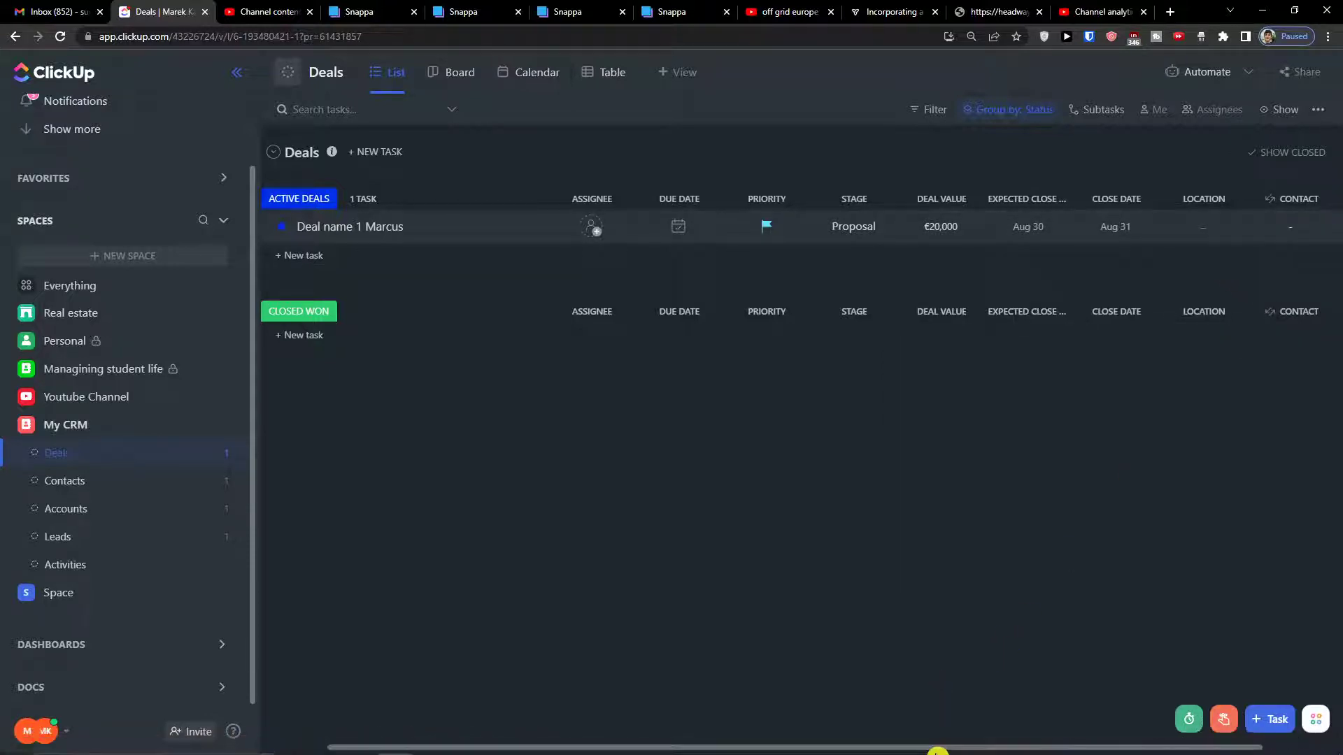
# Step: Link the existing contact in the deal's Contact cell
pyautogui.moveTo(938, 747); pyautogui.dragTo(1014, 747)
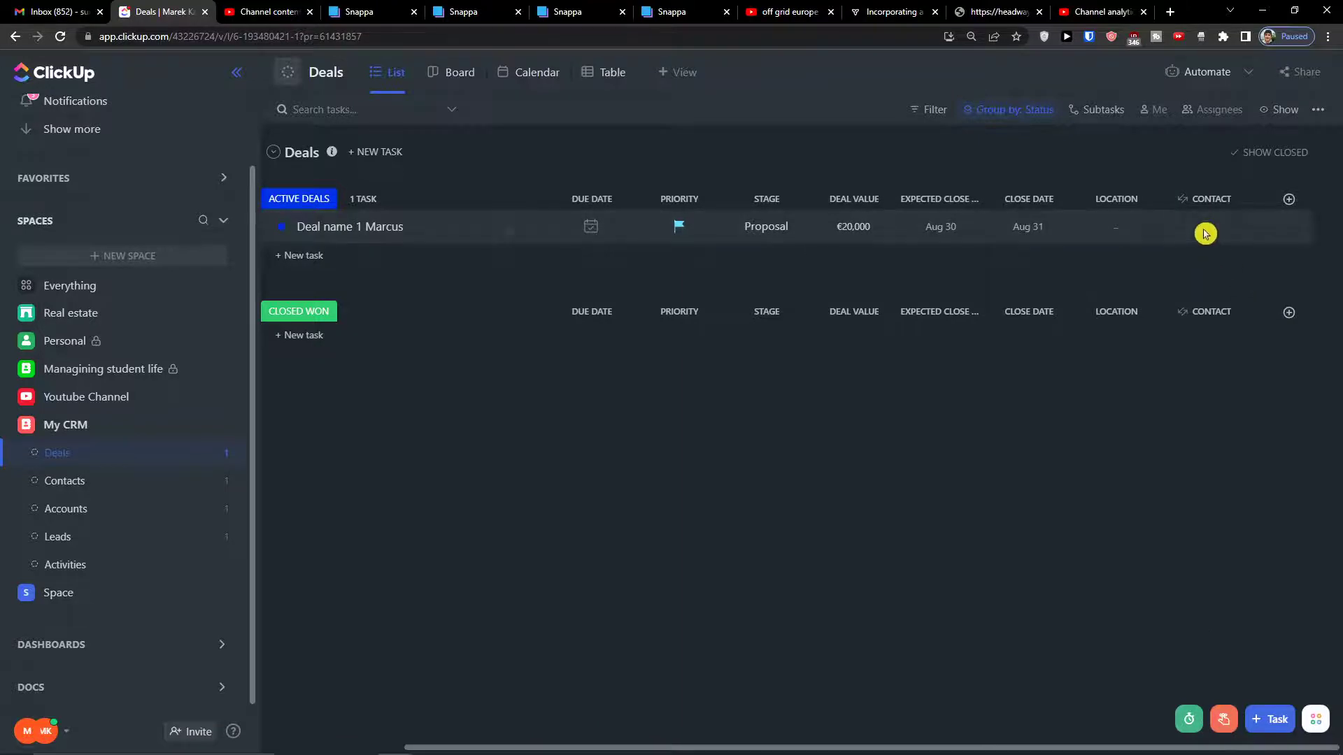
pyautogui.click(1202, 229)
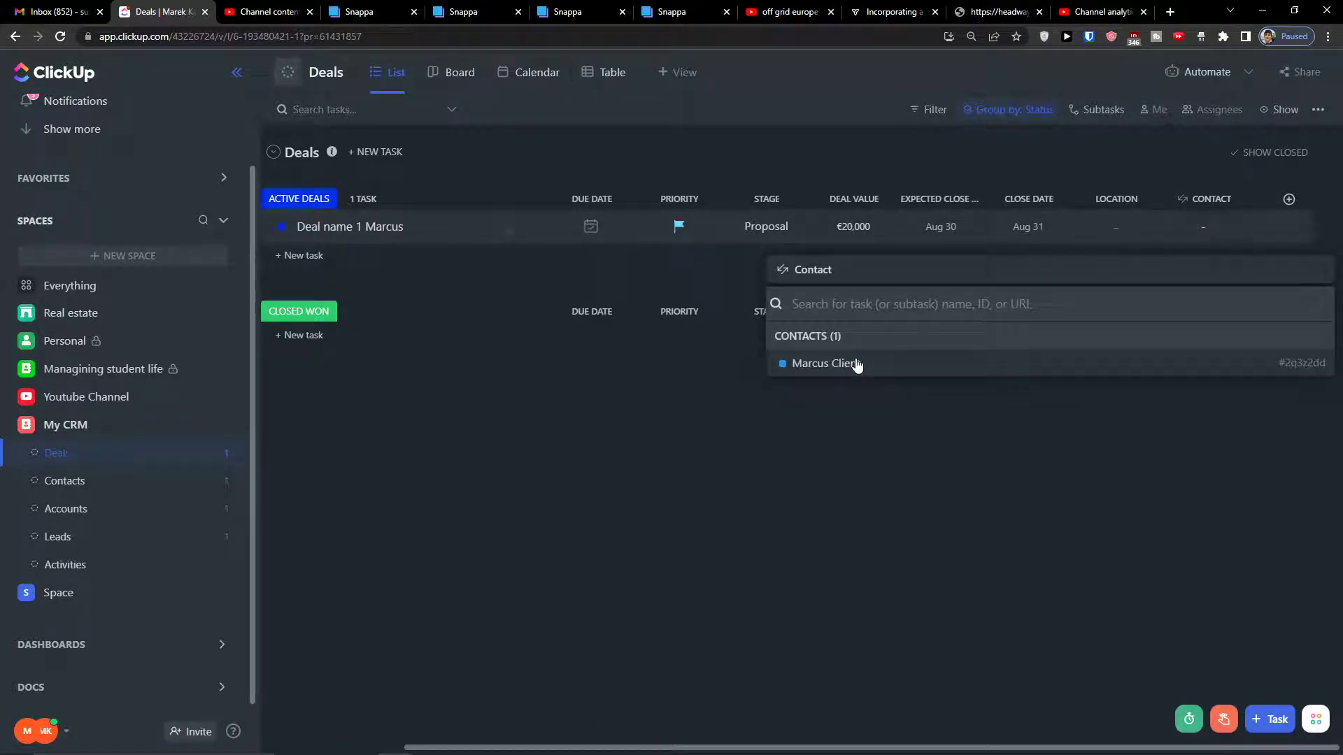
pyautogui.click(887, 369)
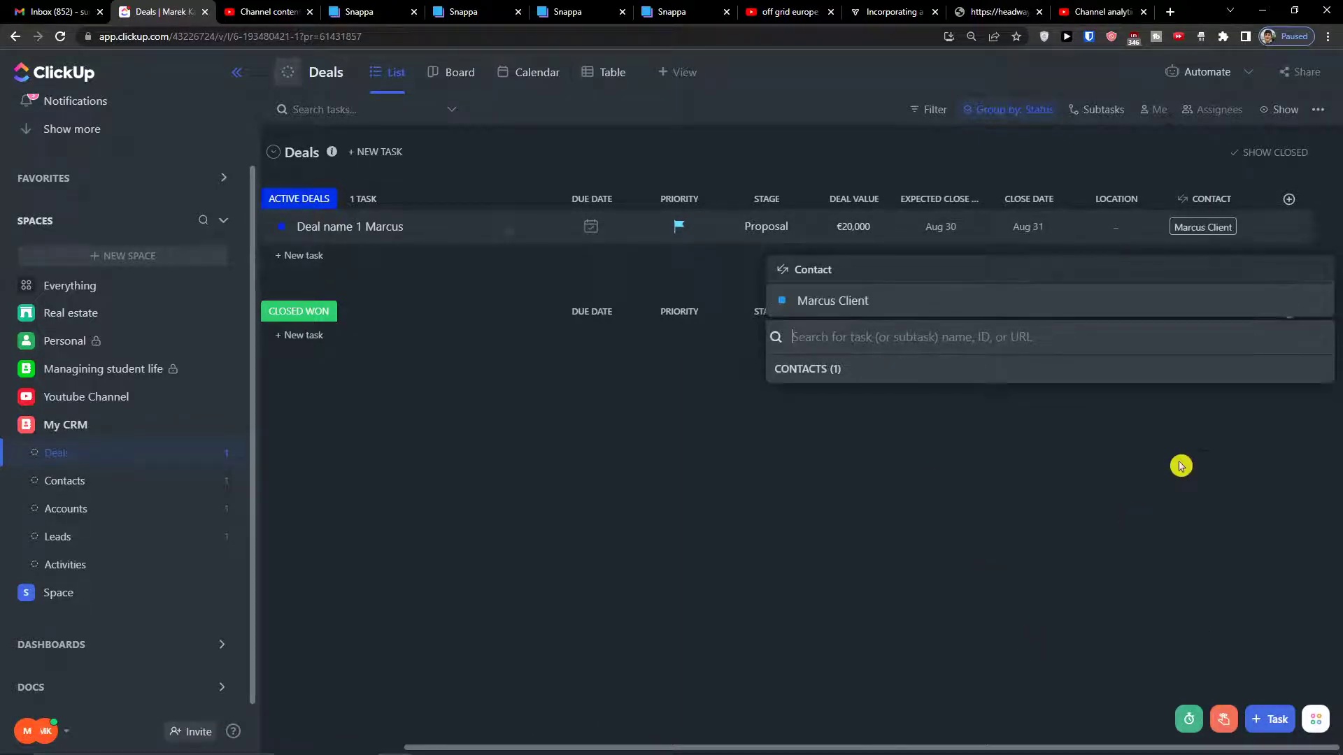
pyautogui.click(1184, 465)
pyautogui.click(1288, 200)
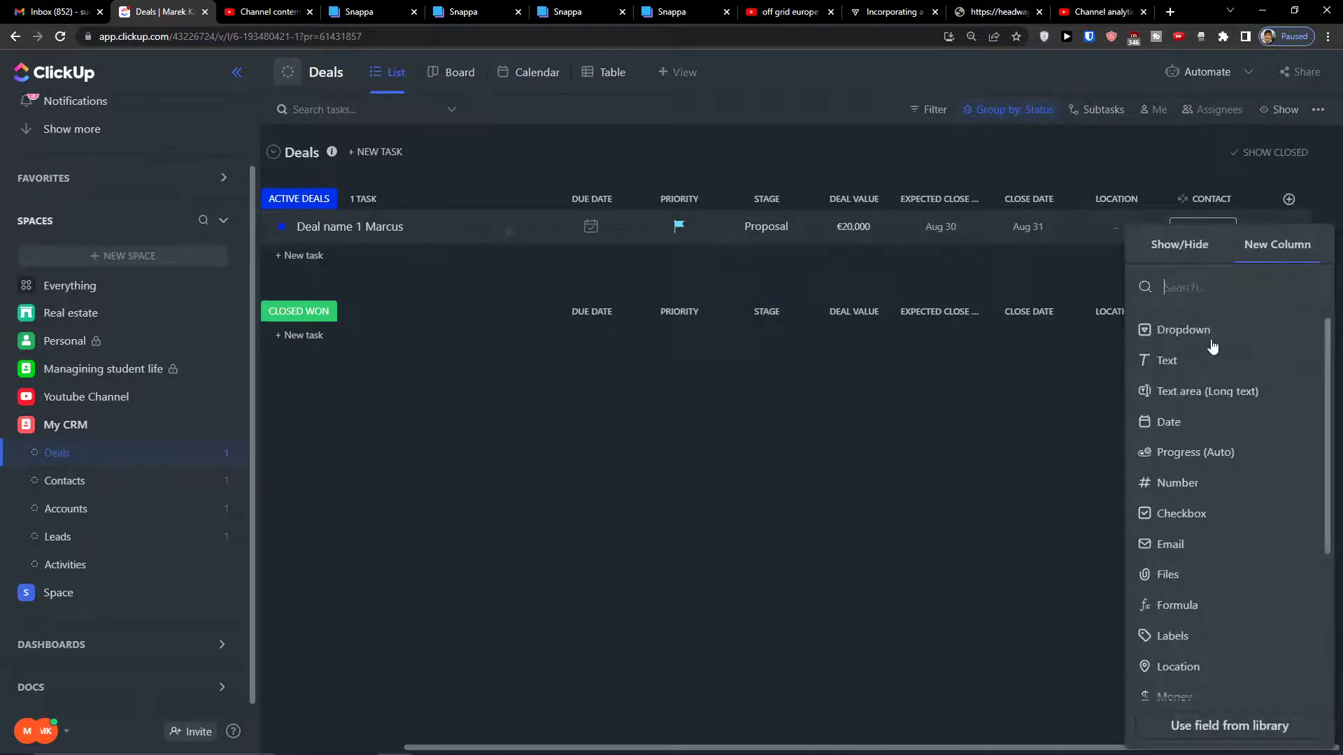
# Step: Create an Accounts relationship column in Deals tied to the Accounts list
pyautogui.scroll(-3, 1160, 608)
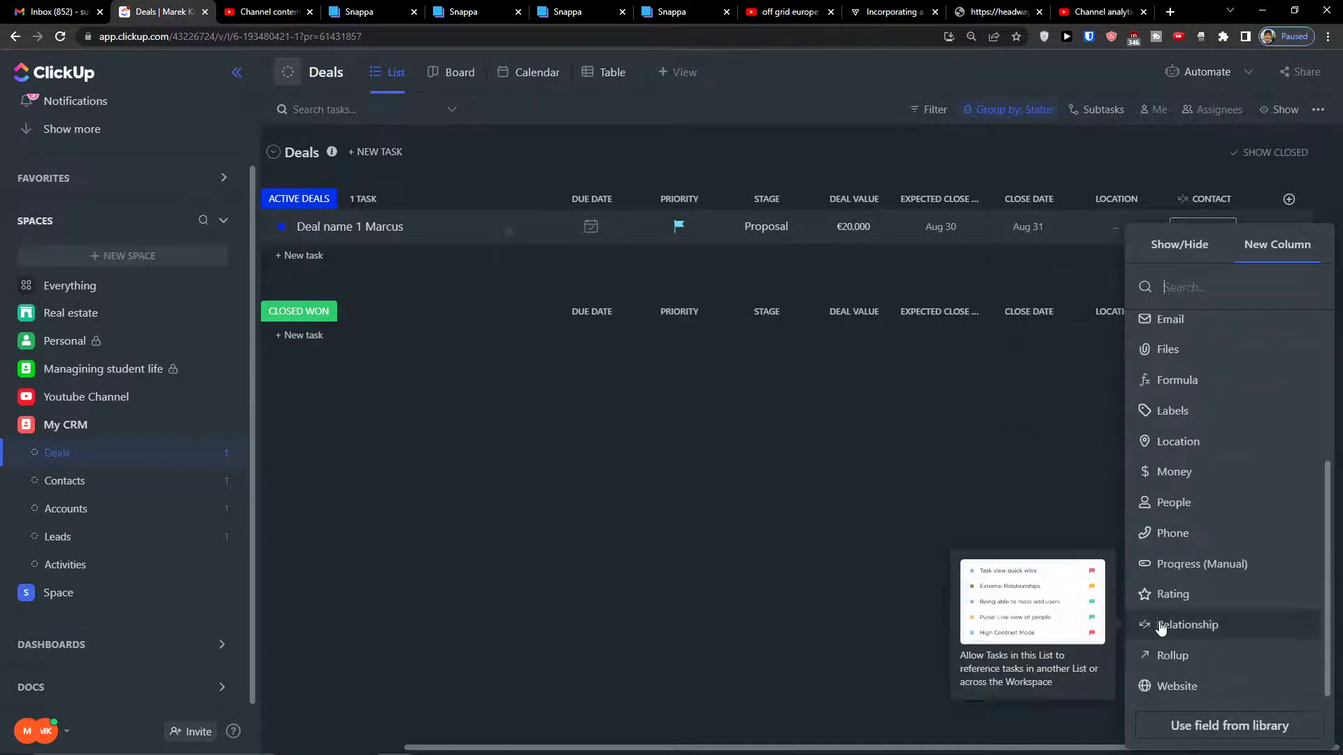
pyautogui.click(1164, 625)
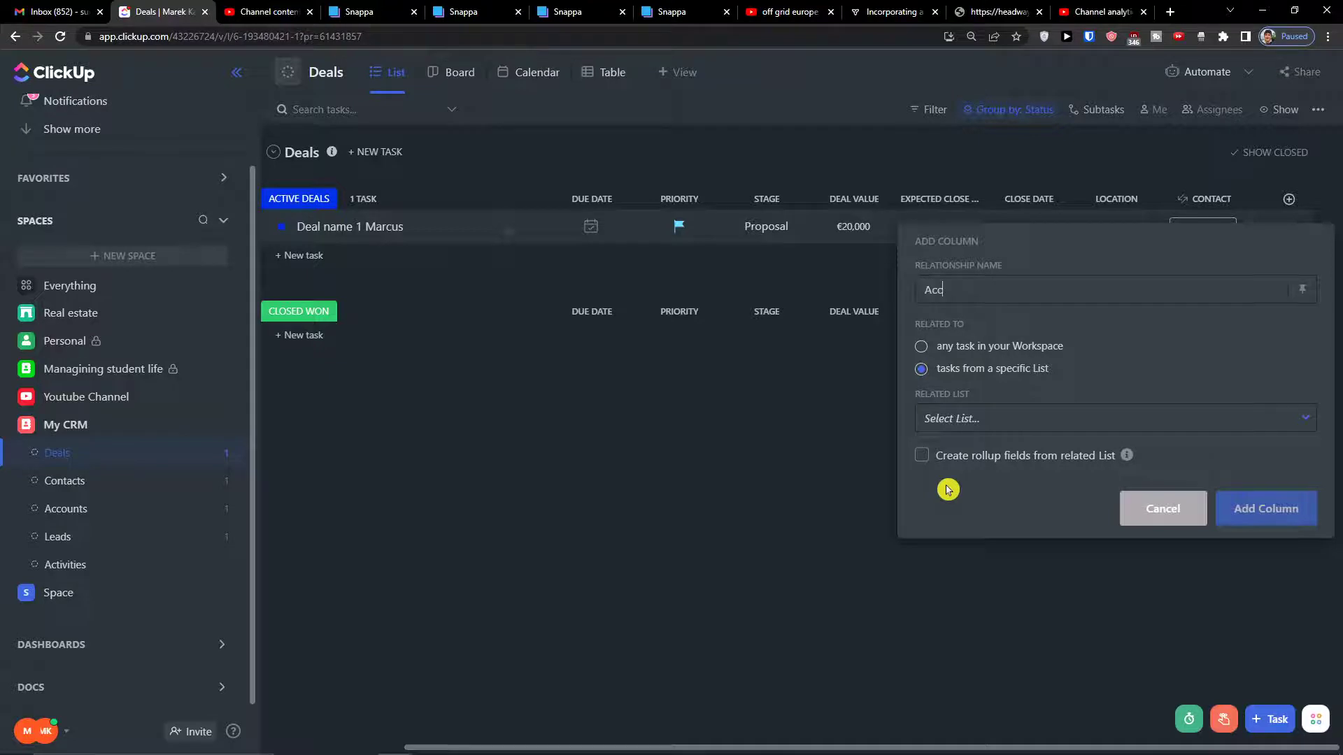
pyautogui.click(974, 423)
pyautogui.click(993, 632)
pyautogui.click(1243, 496)
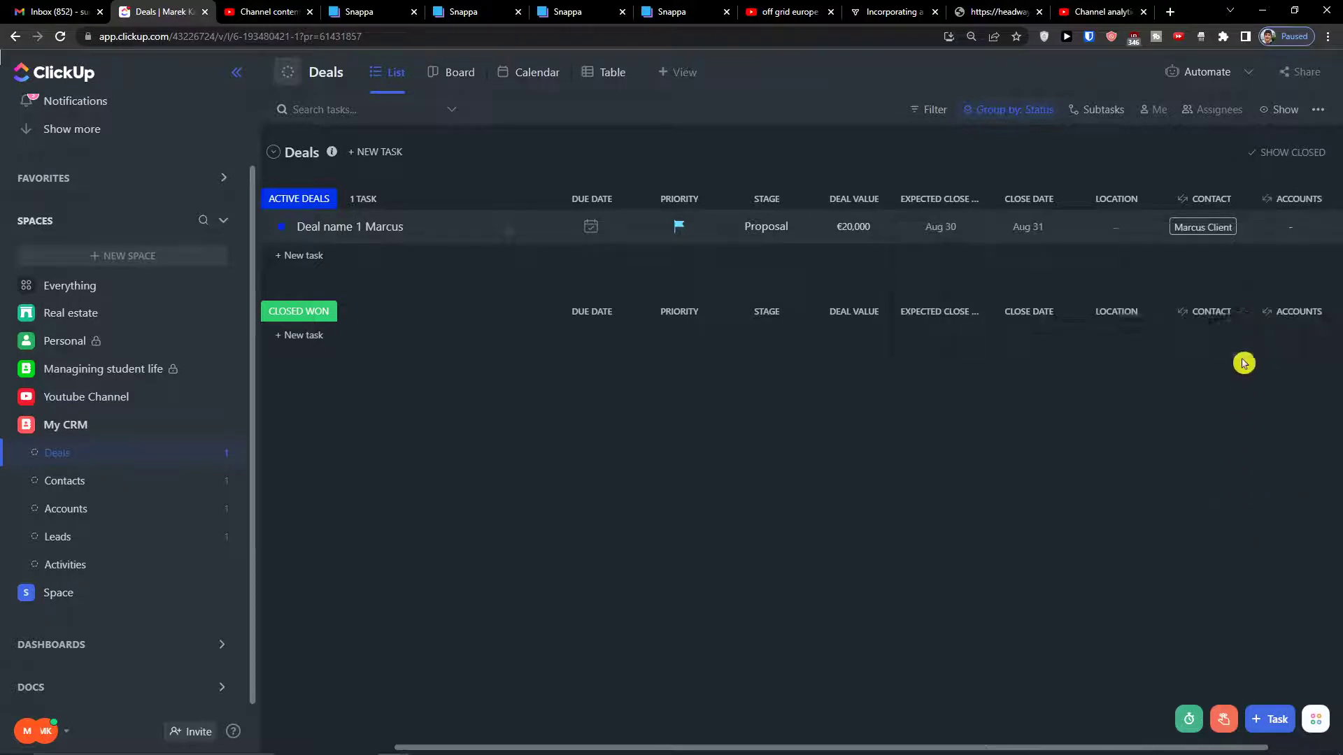
# Step: Set the deal's account to HASPERO
pyautogui.click(1276, 224)
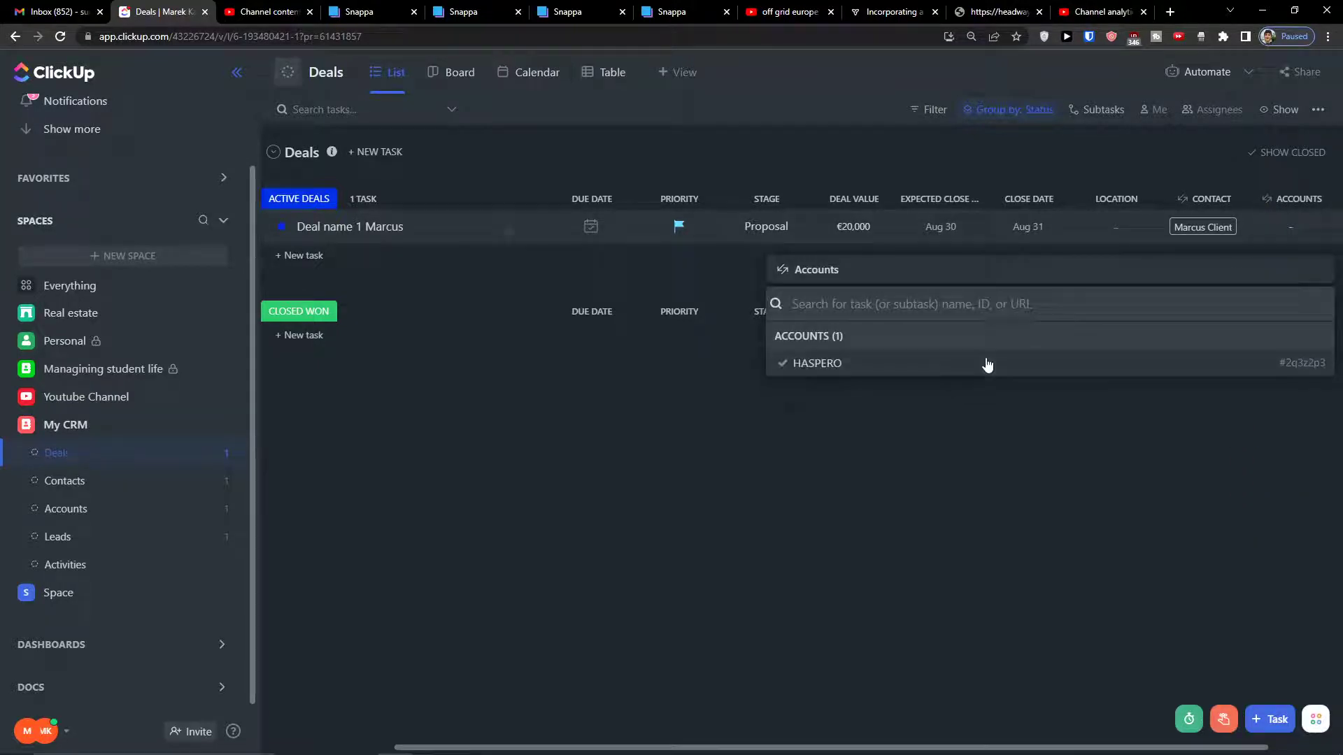
pyautogui.click(969, 363)
pyautogui.click(907, 728)
pyautogui.moveTo(908, 745); pyautogui.dragTo(1062, 736)
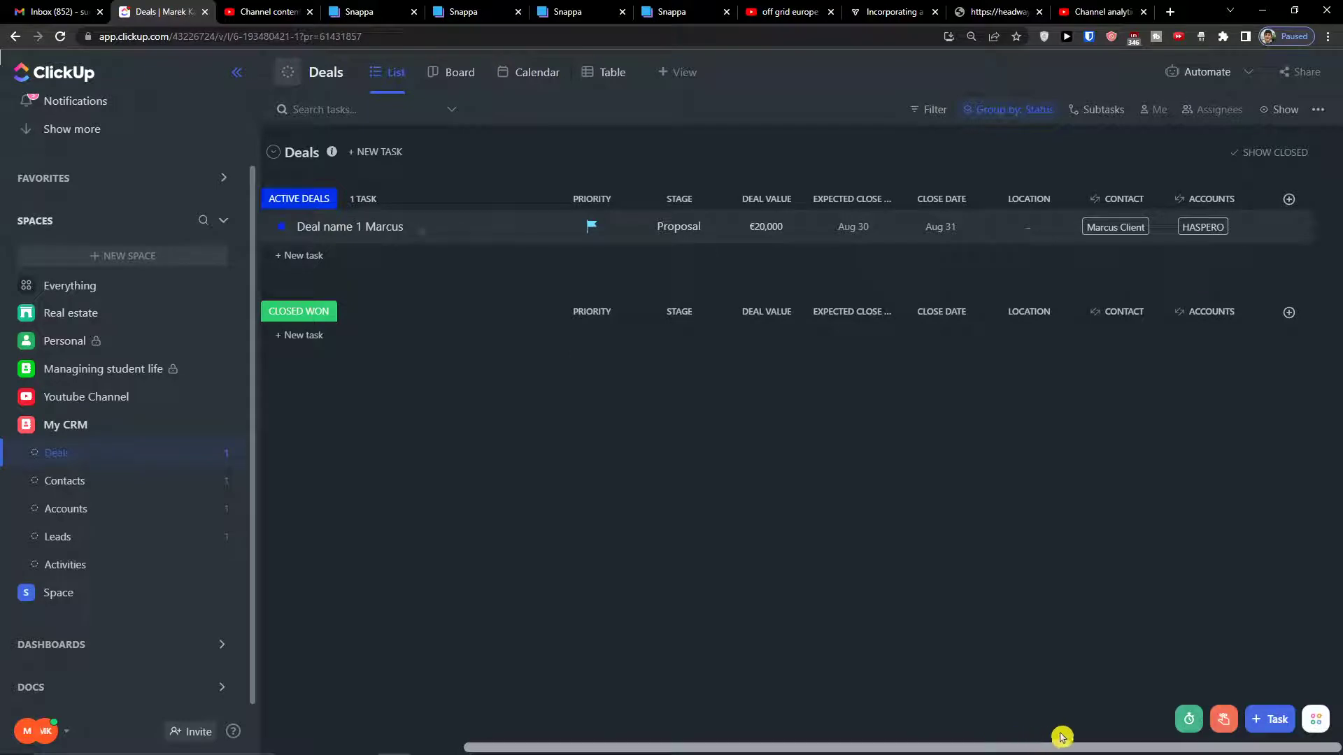
# Step: Dismiss the new-column options in Deals and switch to the Contacts list
pyautogui.click(1288, 200)
pyautogui.scroll(-3, 1189, 434)
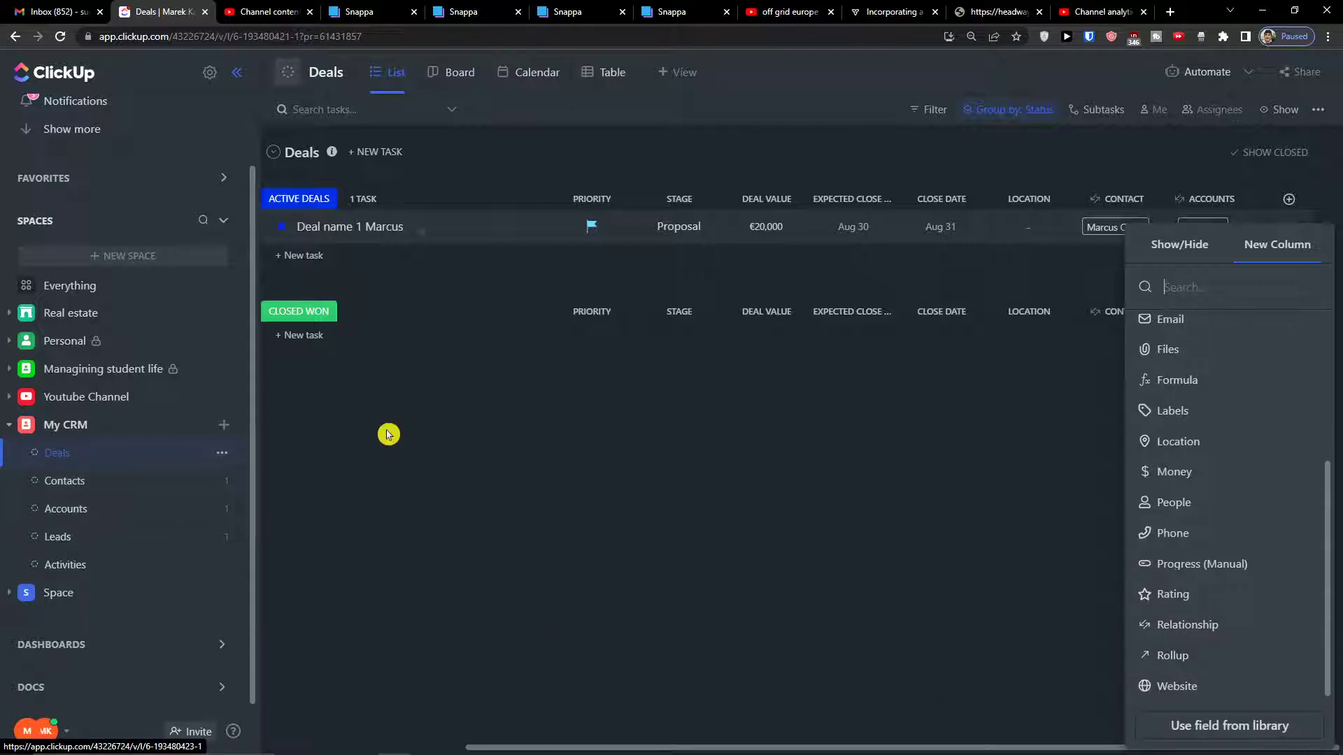
pyautogui.click(698, 363)
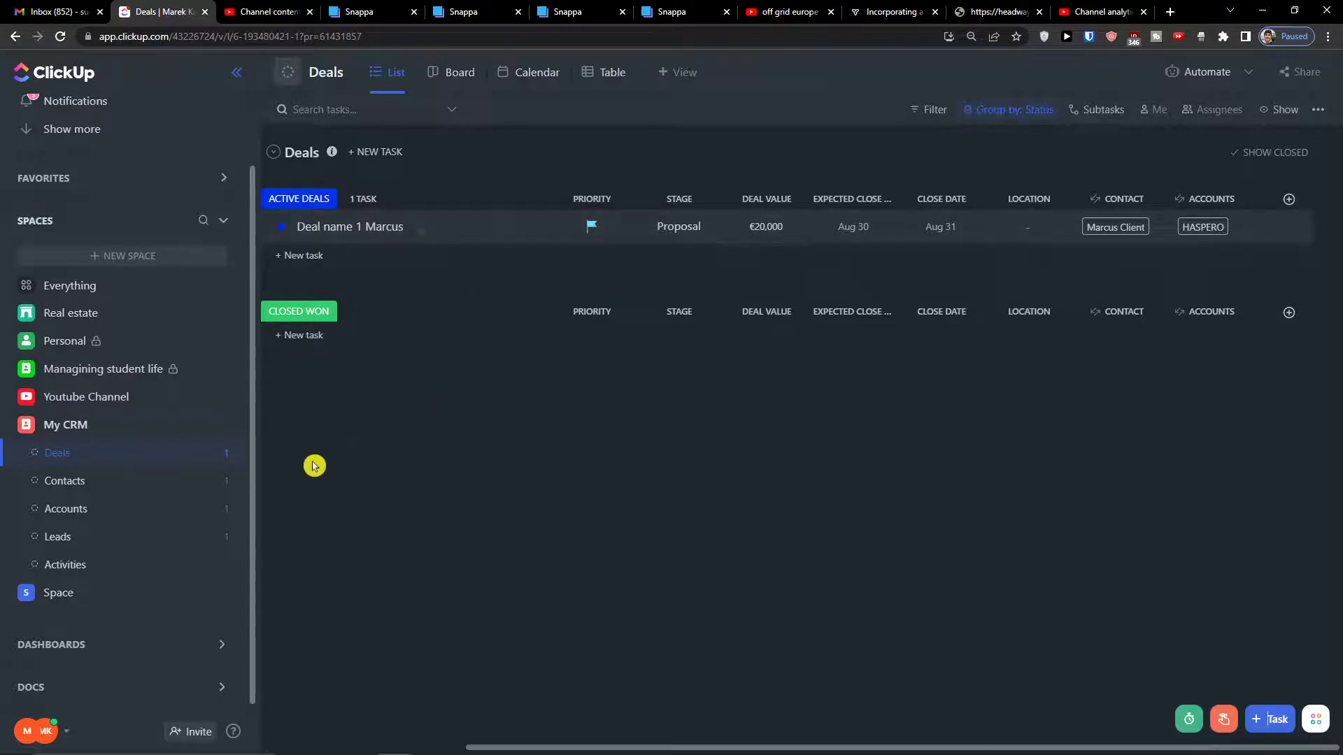
pyautogui.click(166, 481)
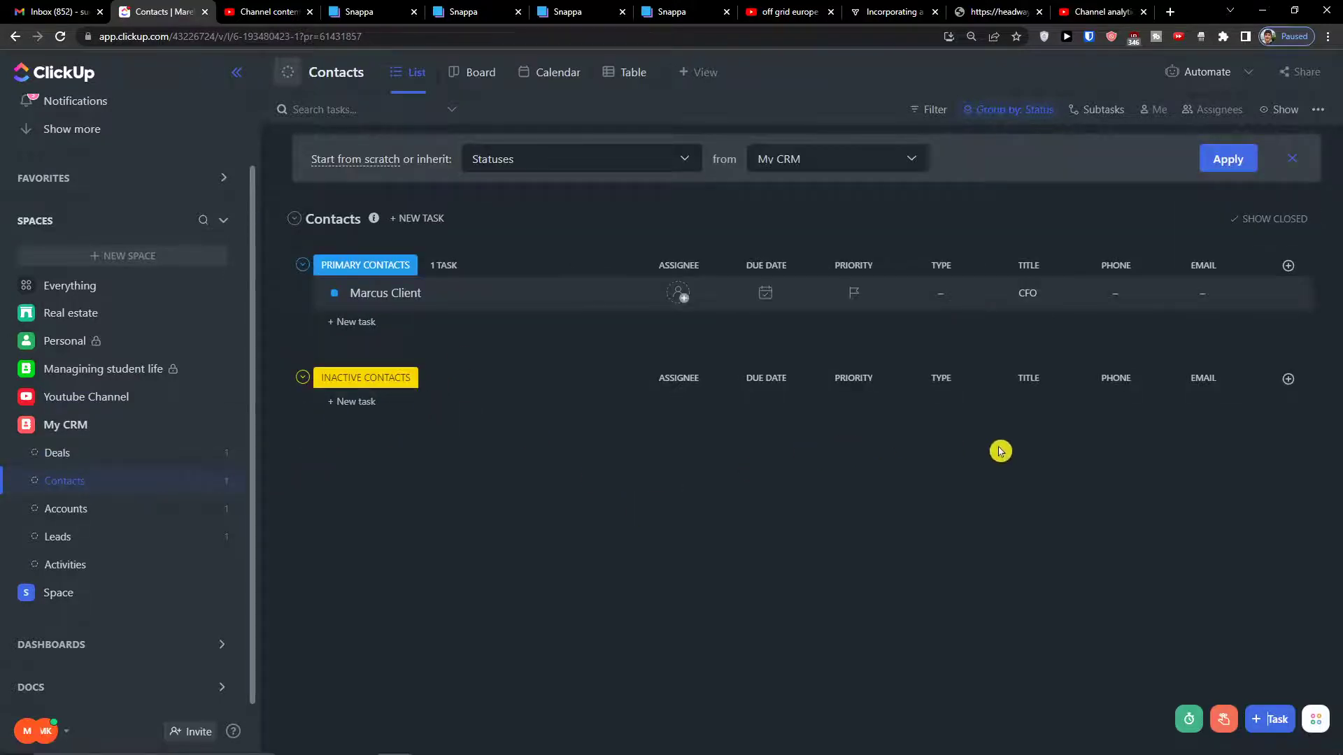
# Step: Add a Relationship column named 'Deals' to Contacts, showing the already existing Deals field
pyautogui.click(1289, 265)
pyautogui.scroll(-3, 1257, 441)
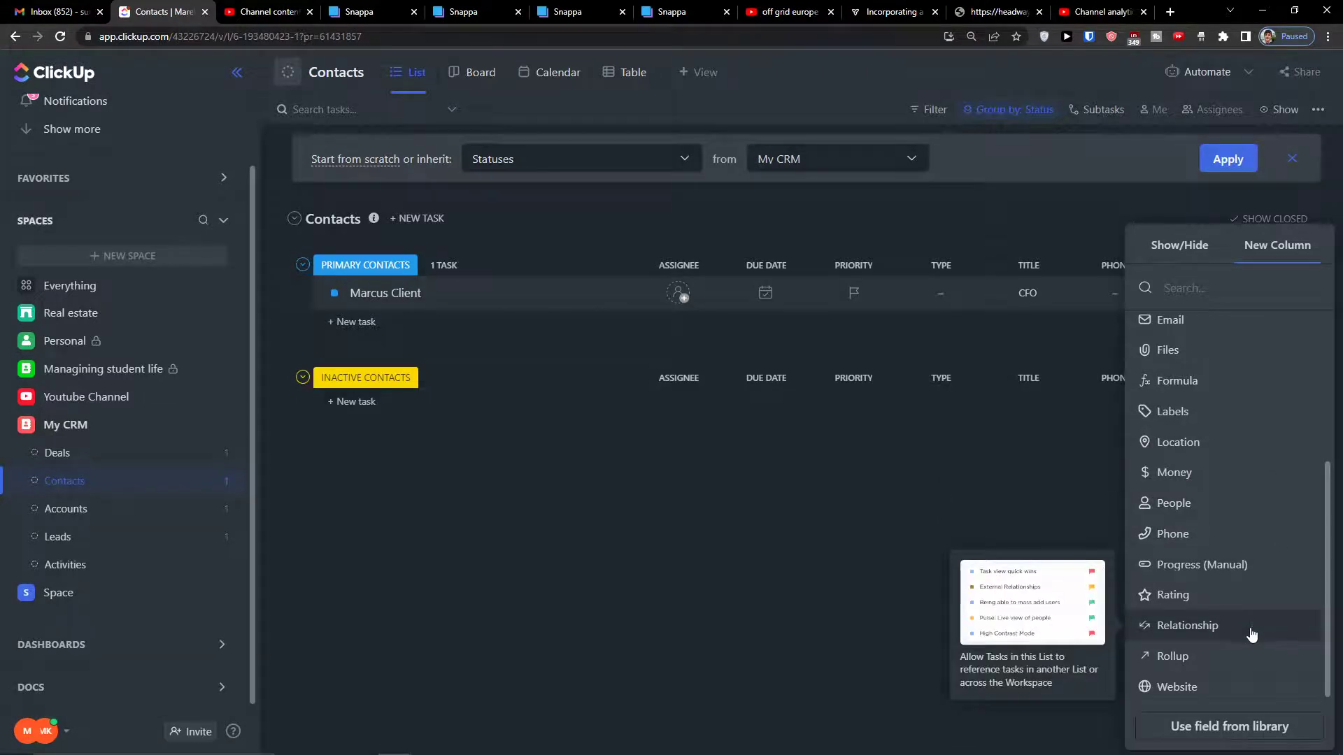
pyautogui.click(1251, 634)
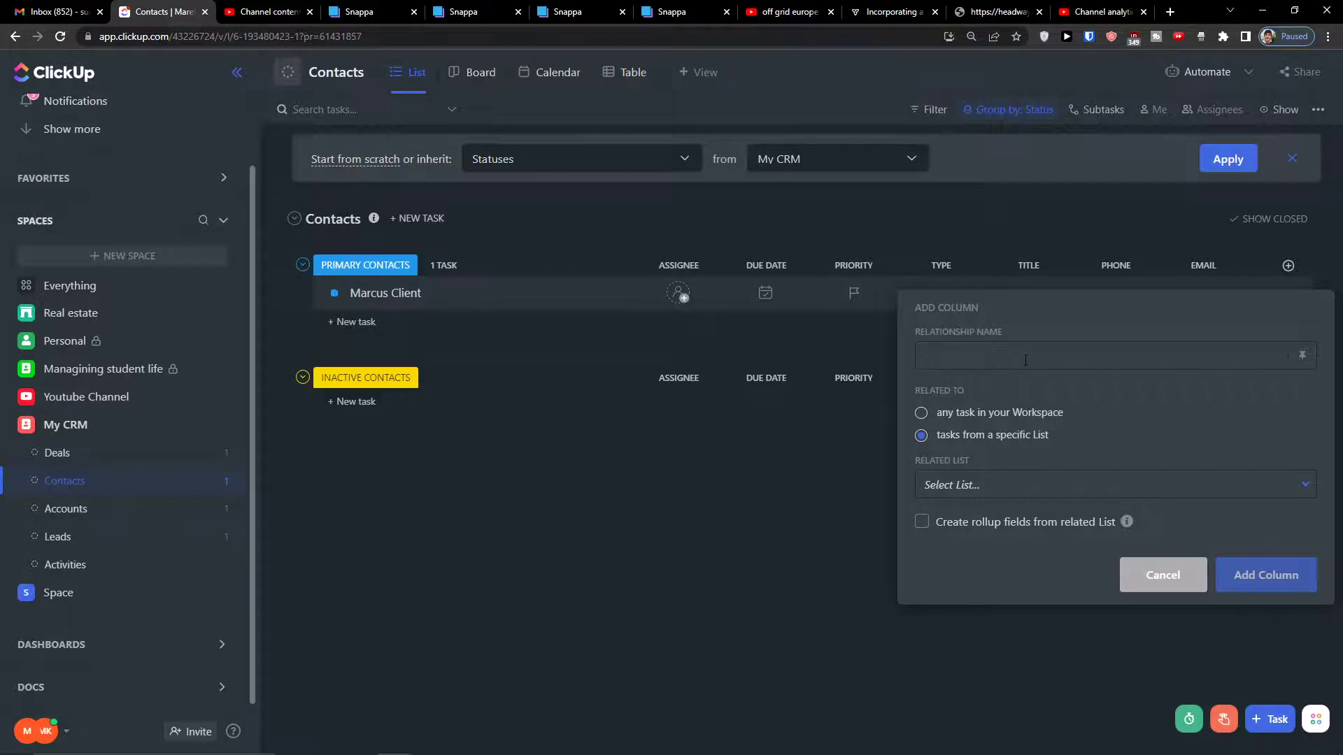
pyautogui.write('Deals')
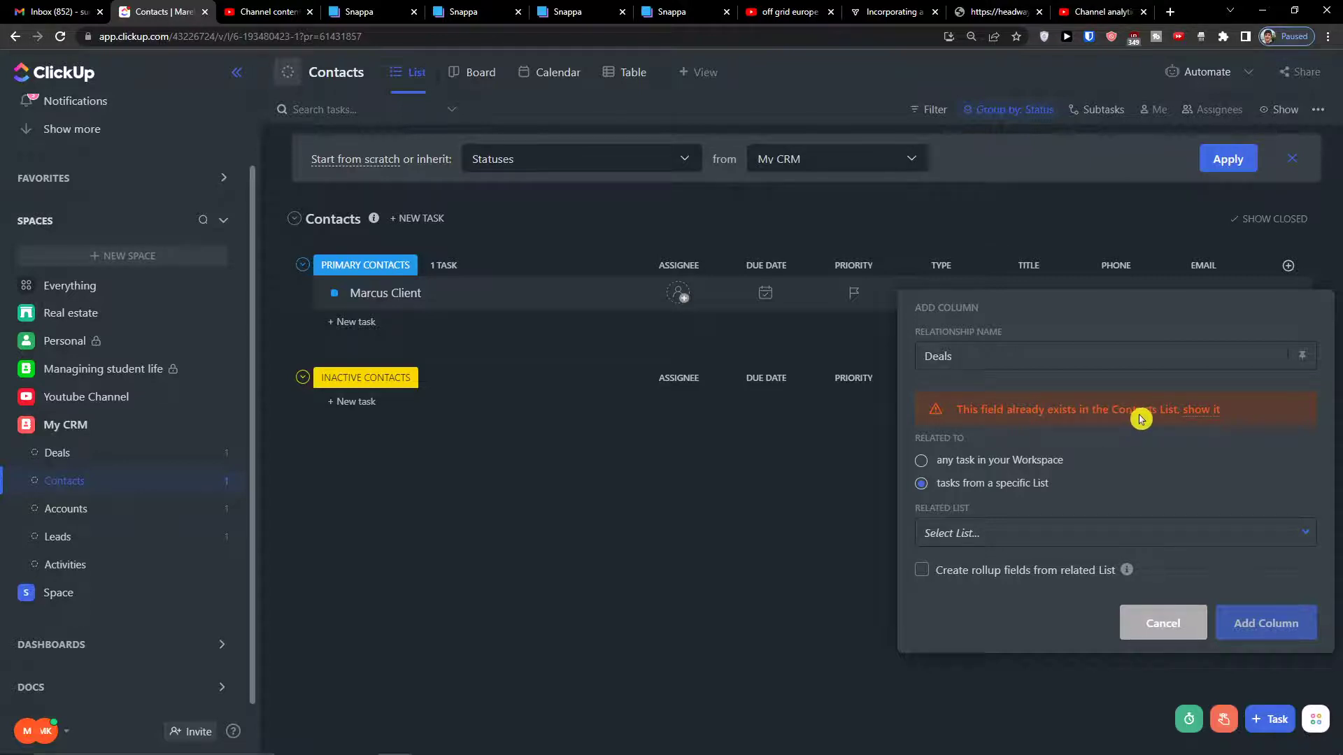
pyautogui.click(1196, 412)
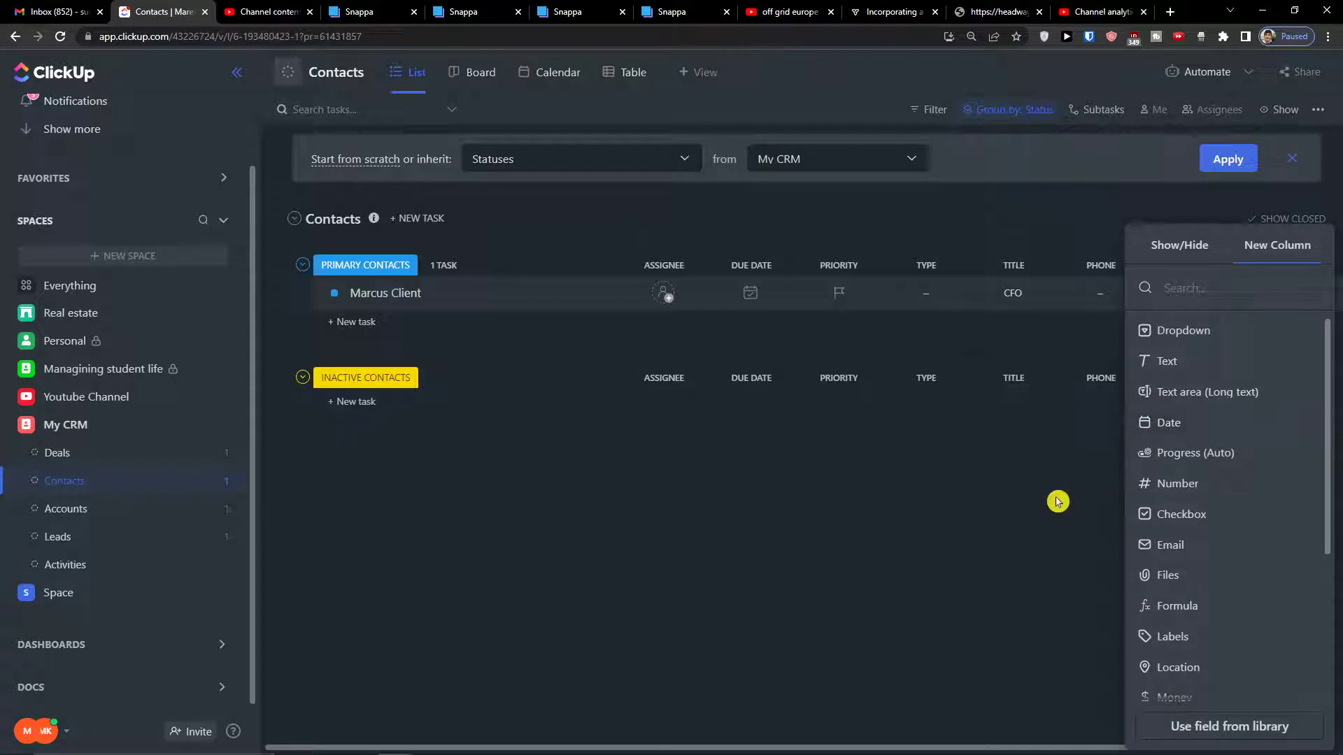
pyautogui.click(1056, 493)
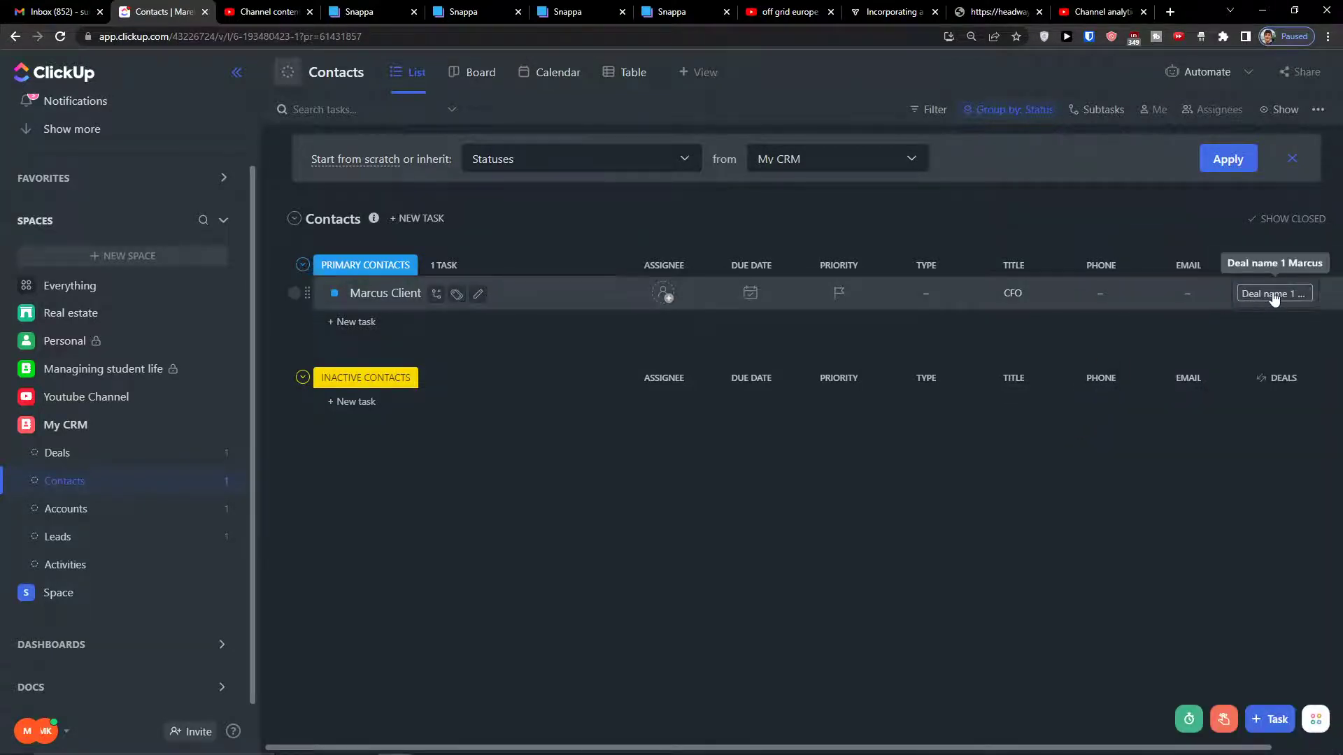
# Step: Check the linked deal in the Deals list and return to Contacts
pyautogui.click(101, 454)
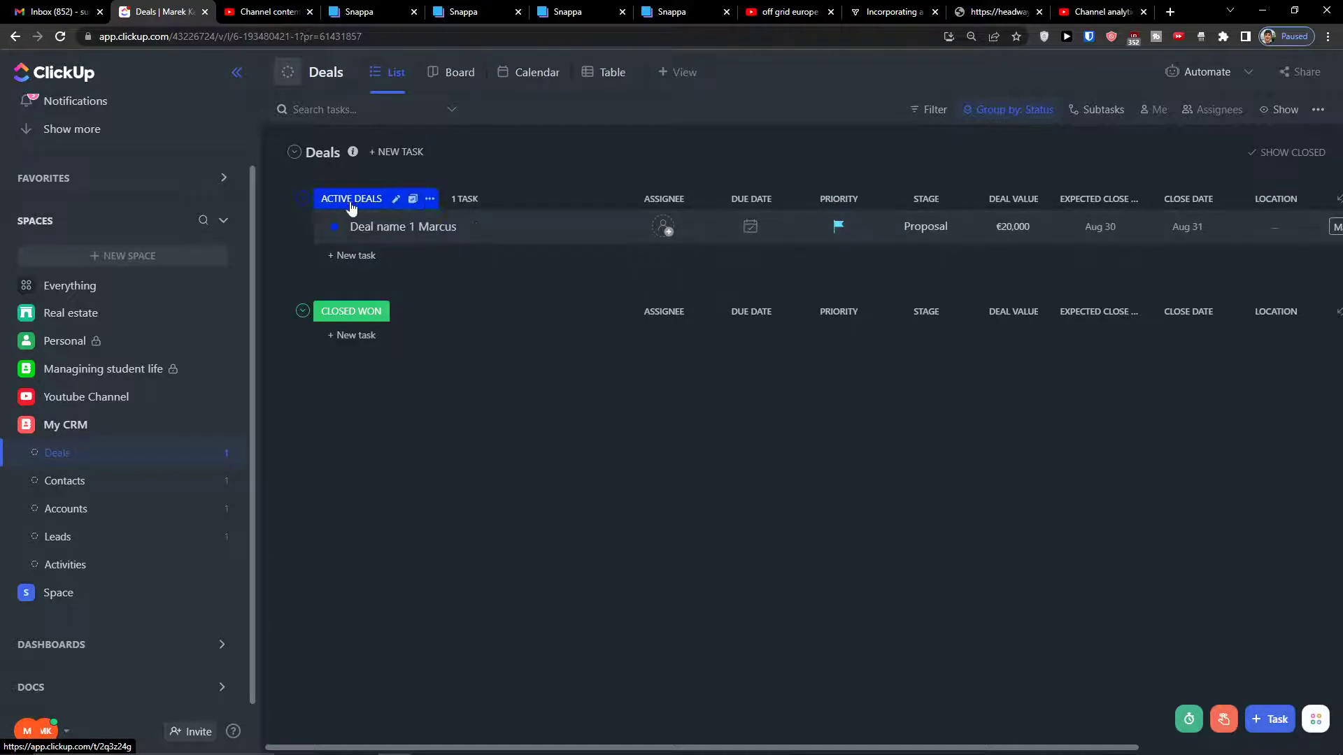
pyautogui.click(79, 483)
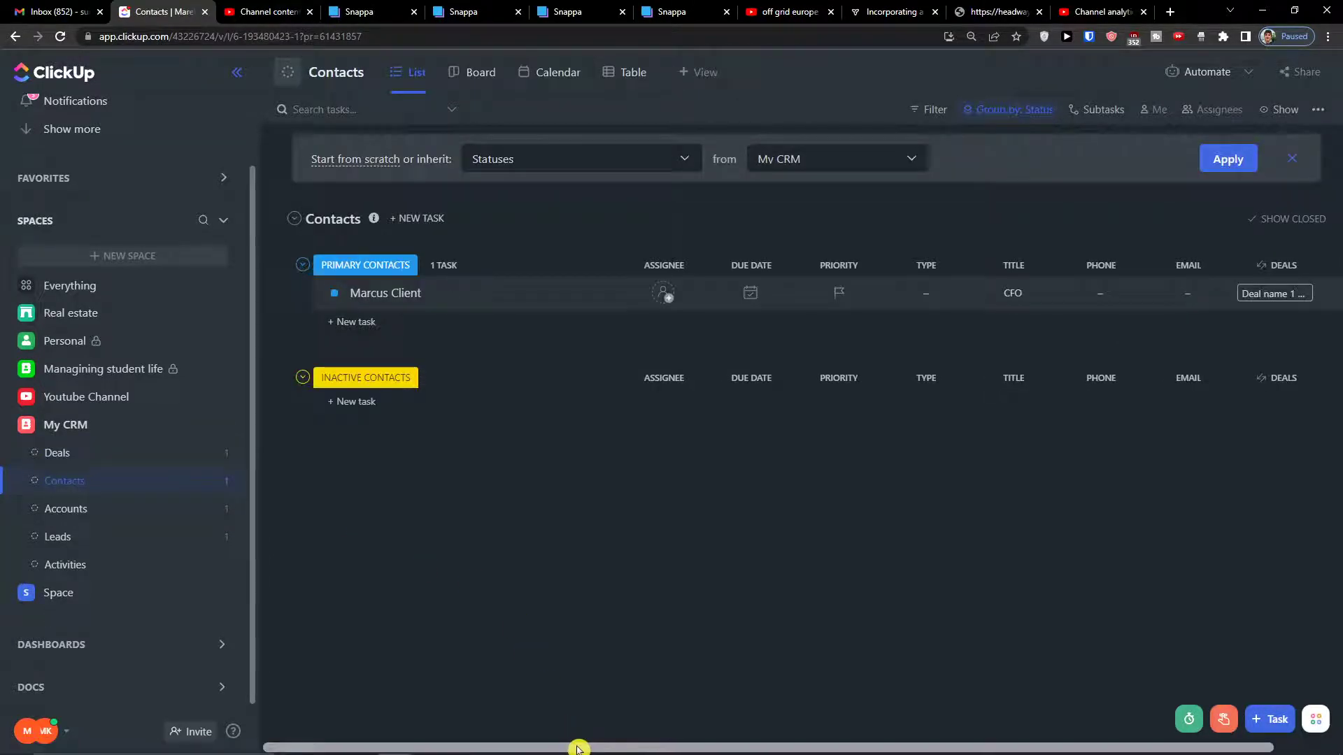
pyautogui.moveTo(579, 747); pyautogui.dragTo(724, 732)
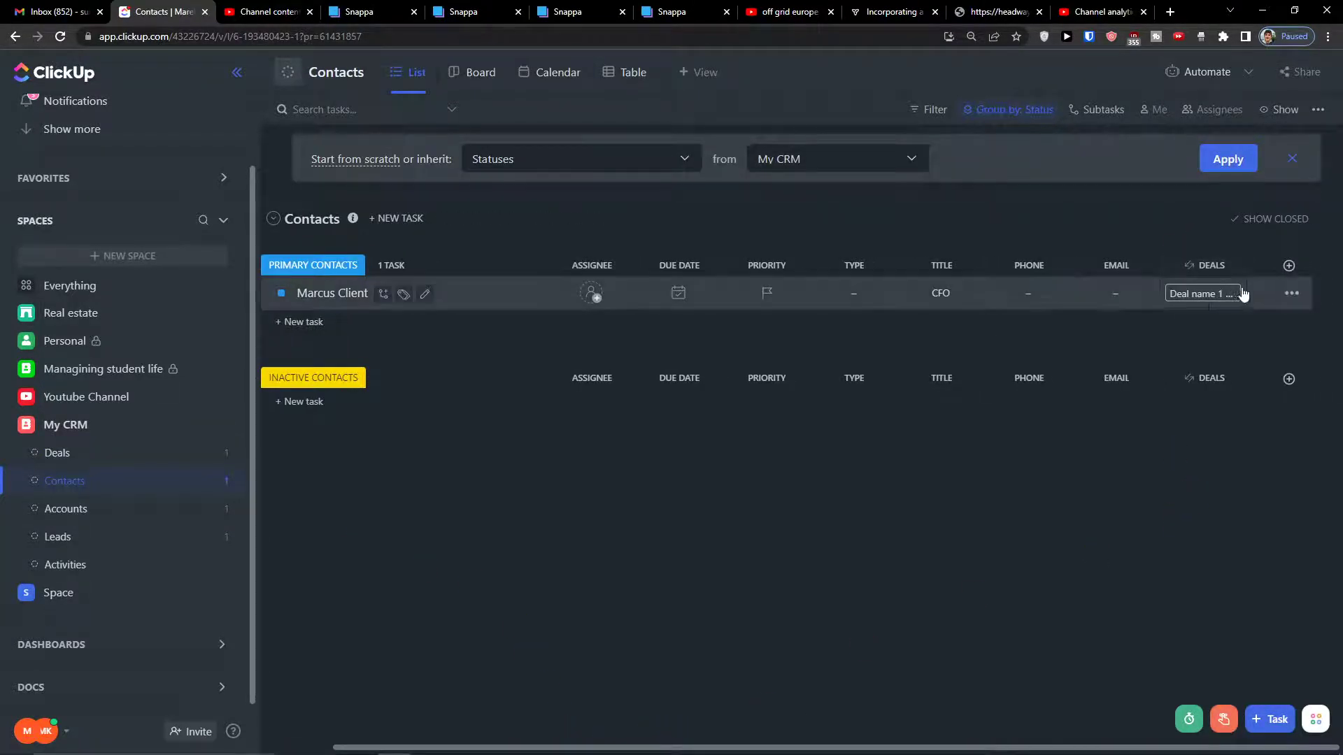
pyautogui.click(1289, 266)
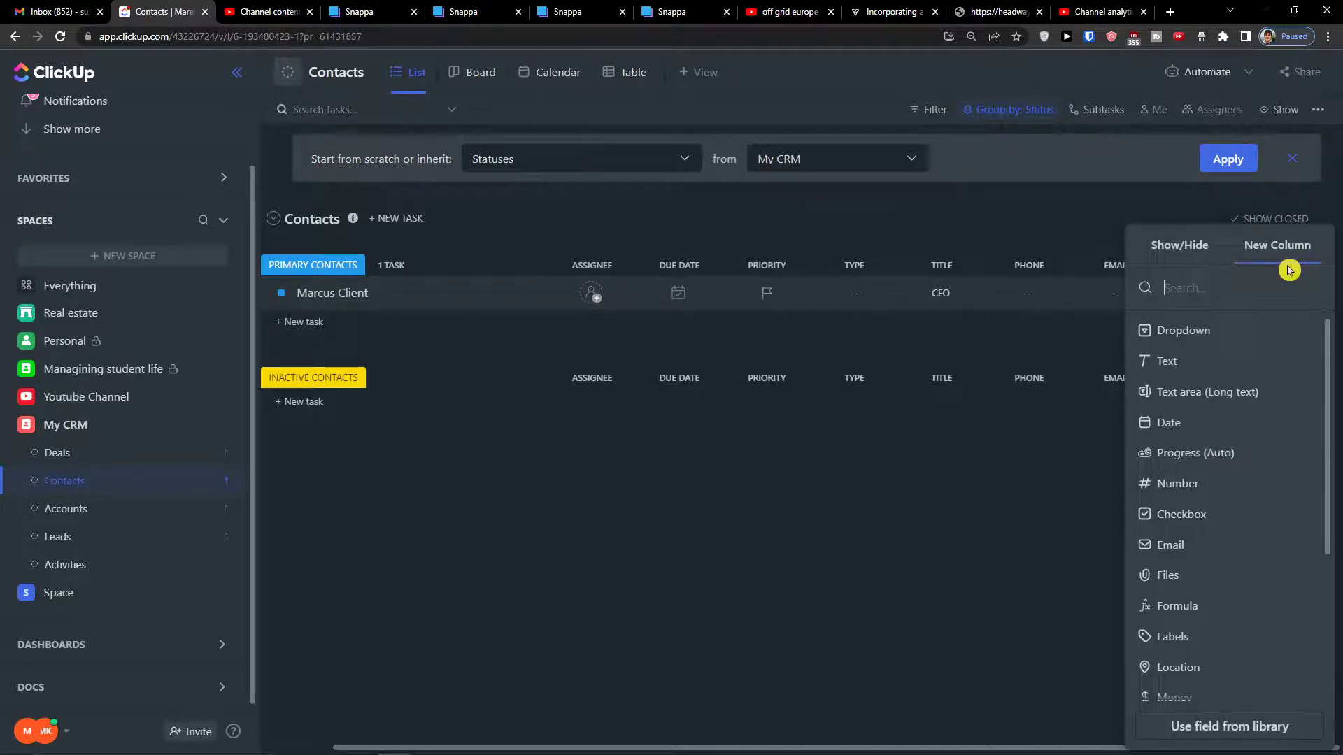
# Step: Start a rollup column in Contacts, trying Tasks and Dependencies as its relationship
pyautogui.scroll(-3, 1279, 448)
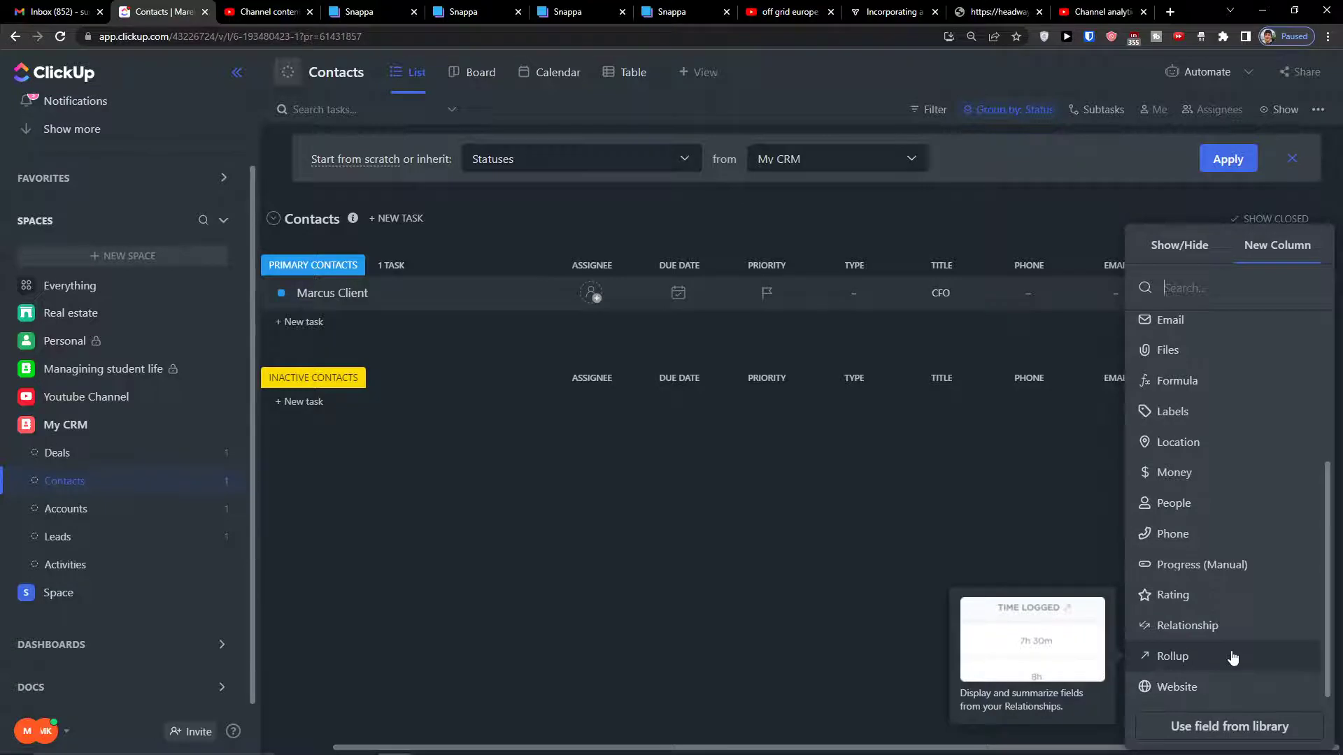
pyautogui.click(1233, 658)
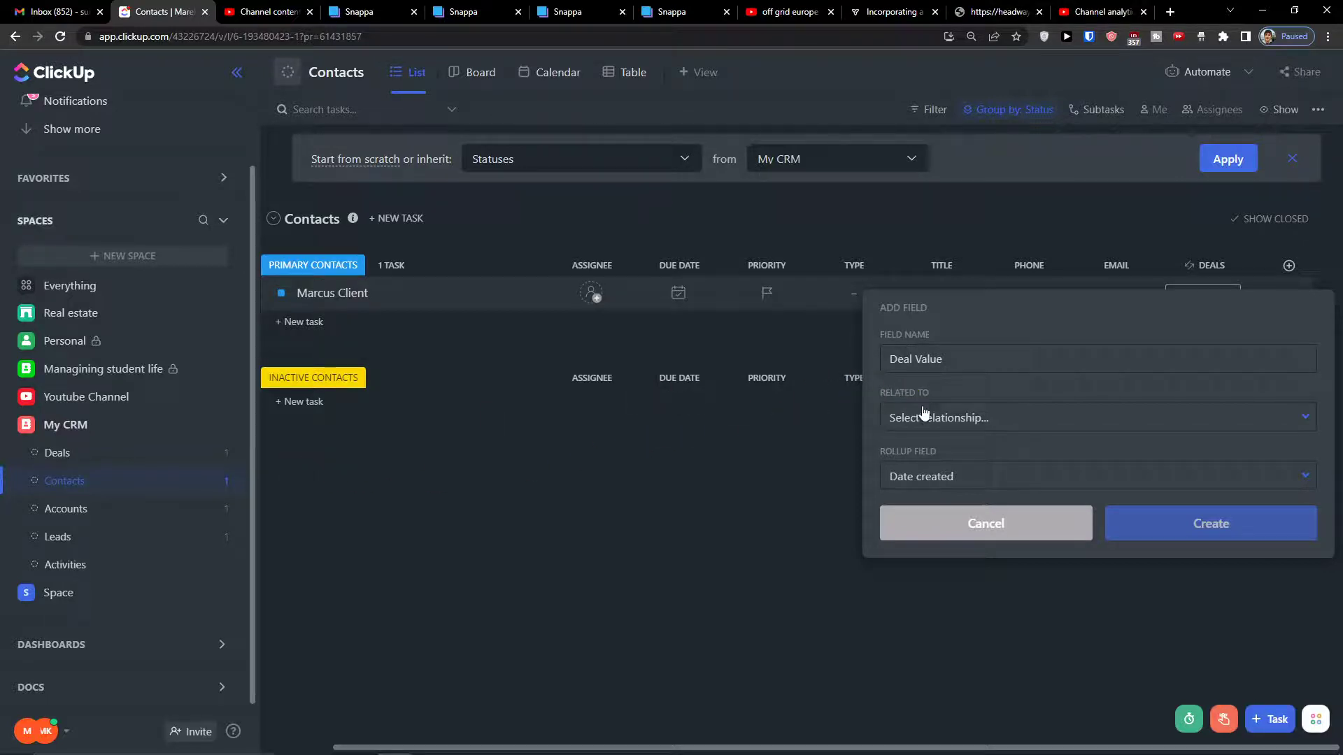
pyautogui.click(927, 419)
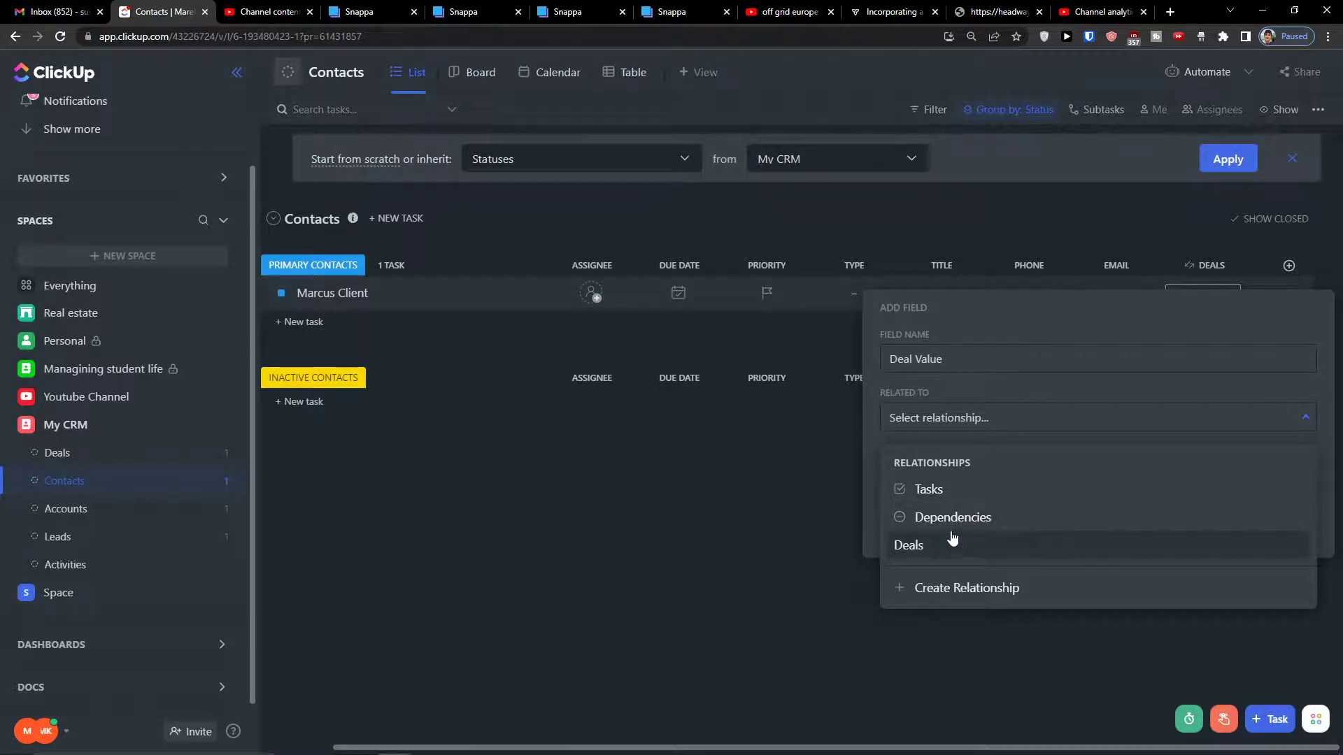
pyautogui.click(927, 489)
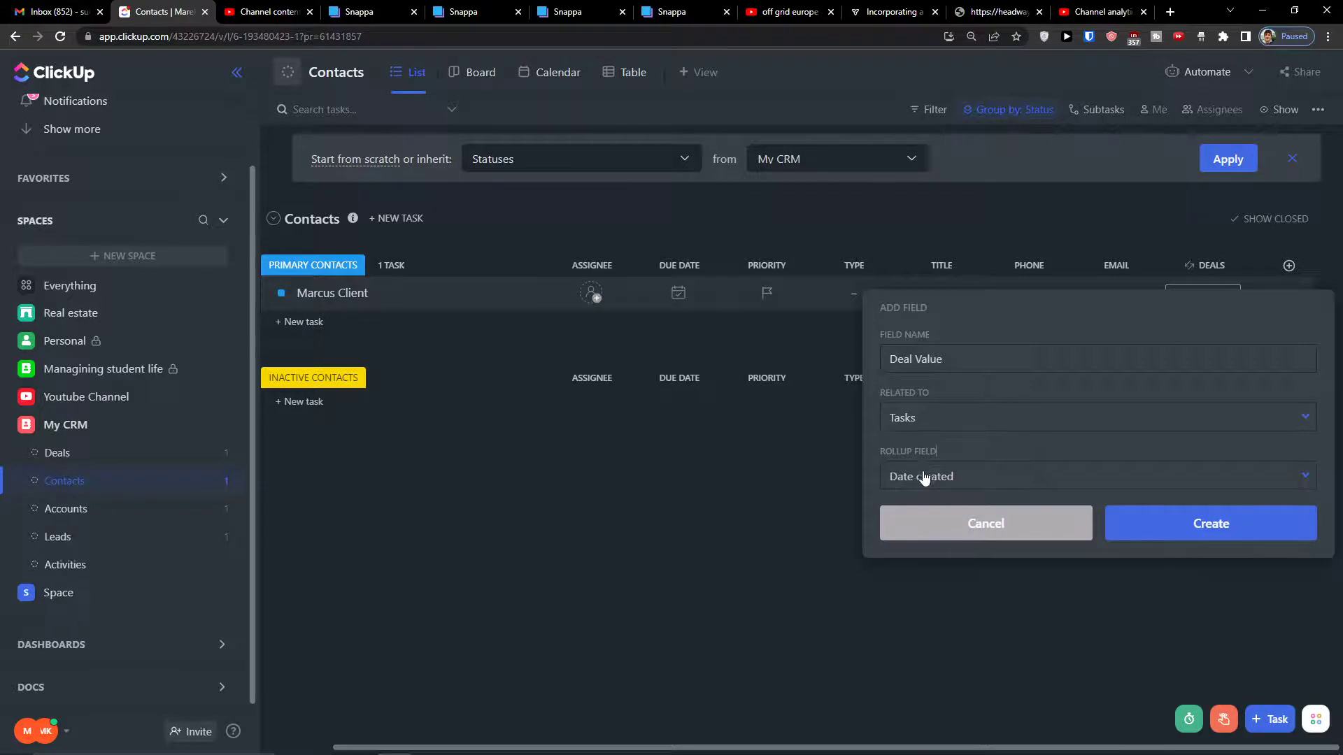
pyautogui.click(923, 477)
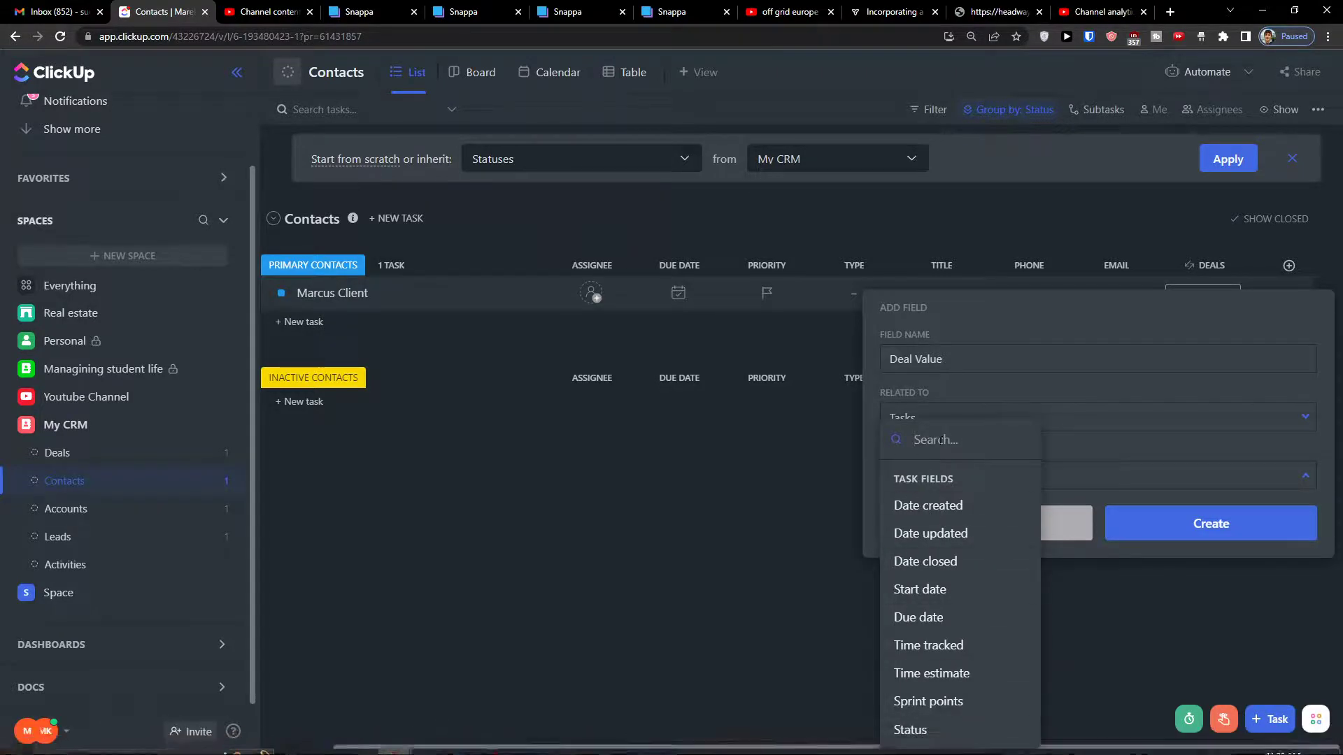
pyautogui.click(1040, 417)
pyautogui.click(1005, 521)
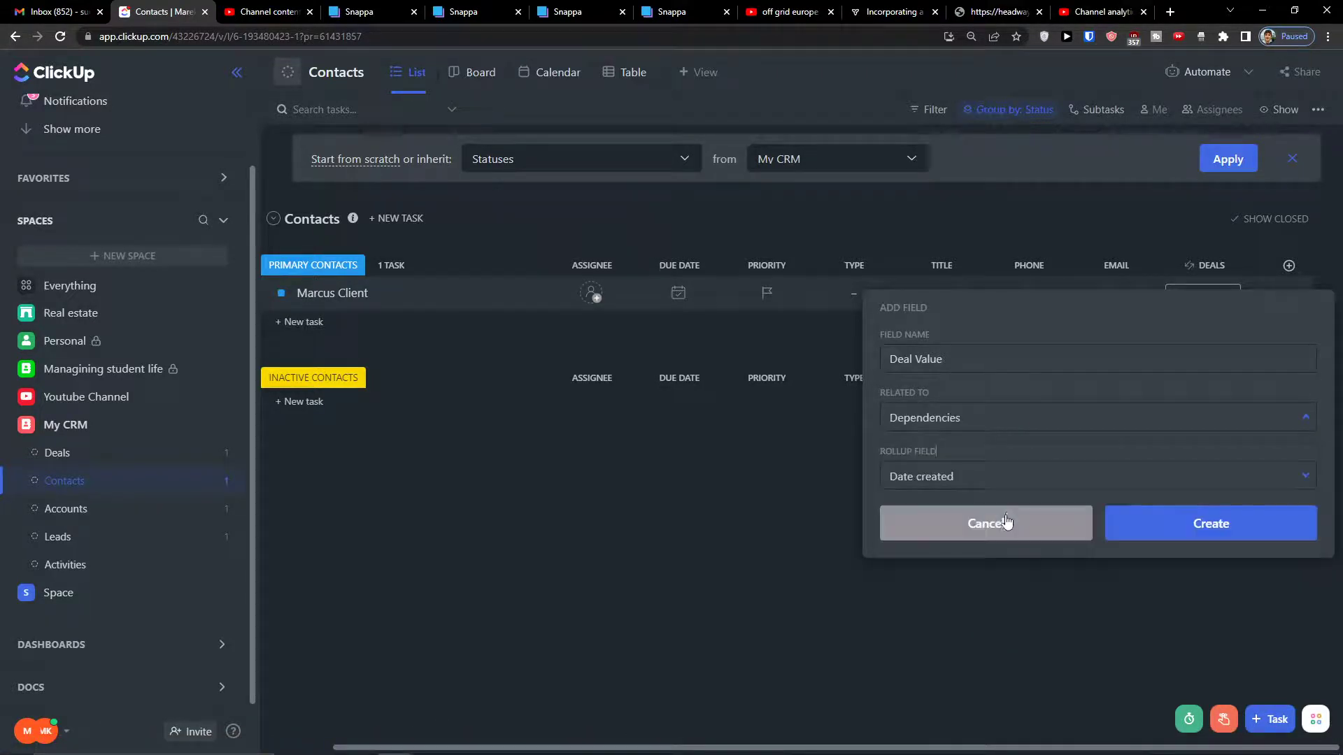
# Step: Relate the rollup to Deals, roll up the Deal value field, and create it
pyautogui.click(914, 502)
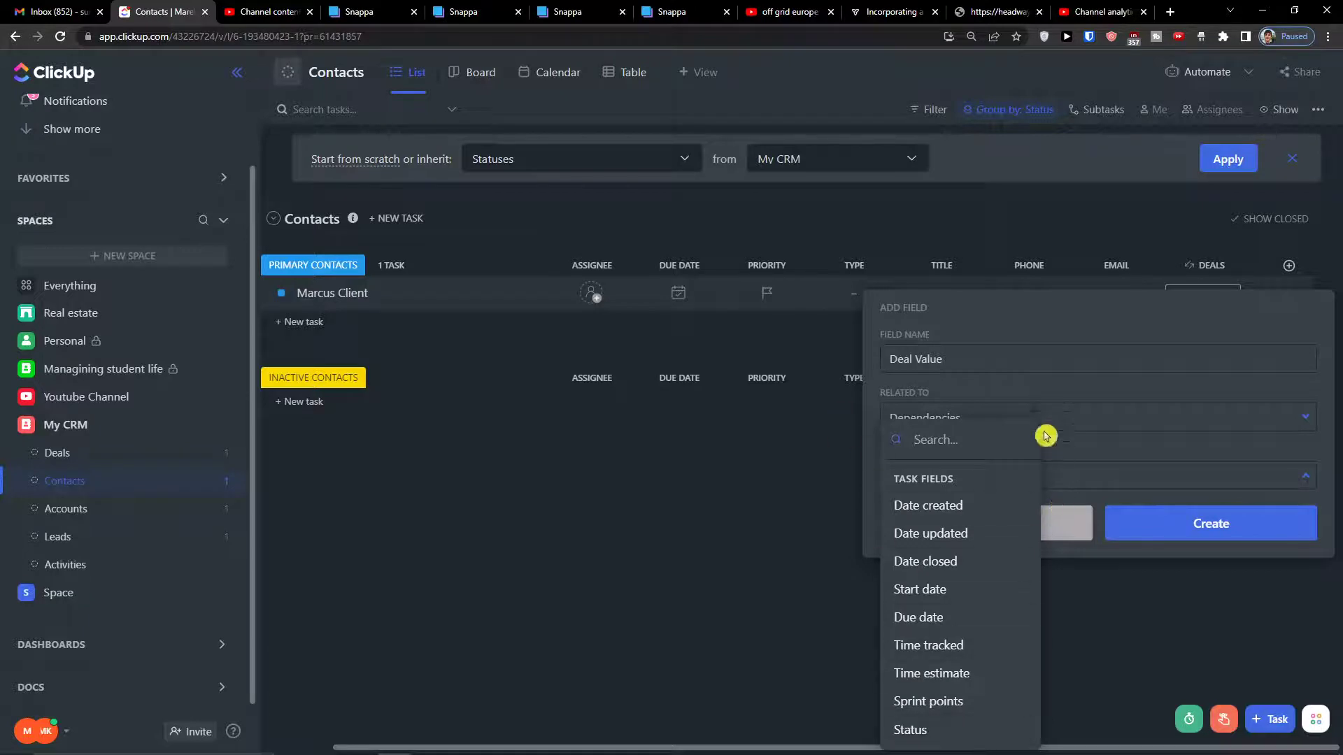
pyautogui.click(1035, 416)
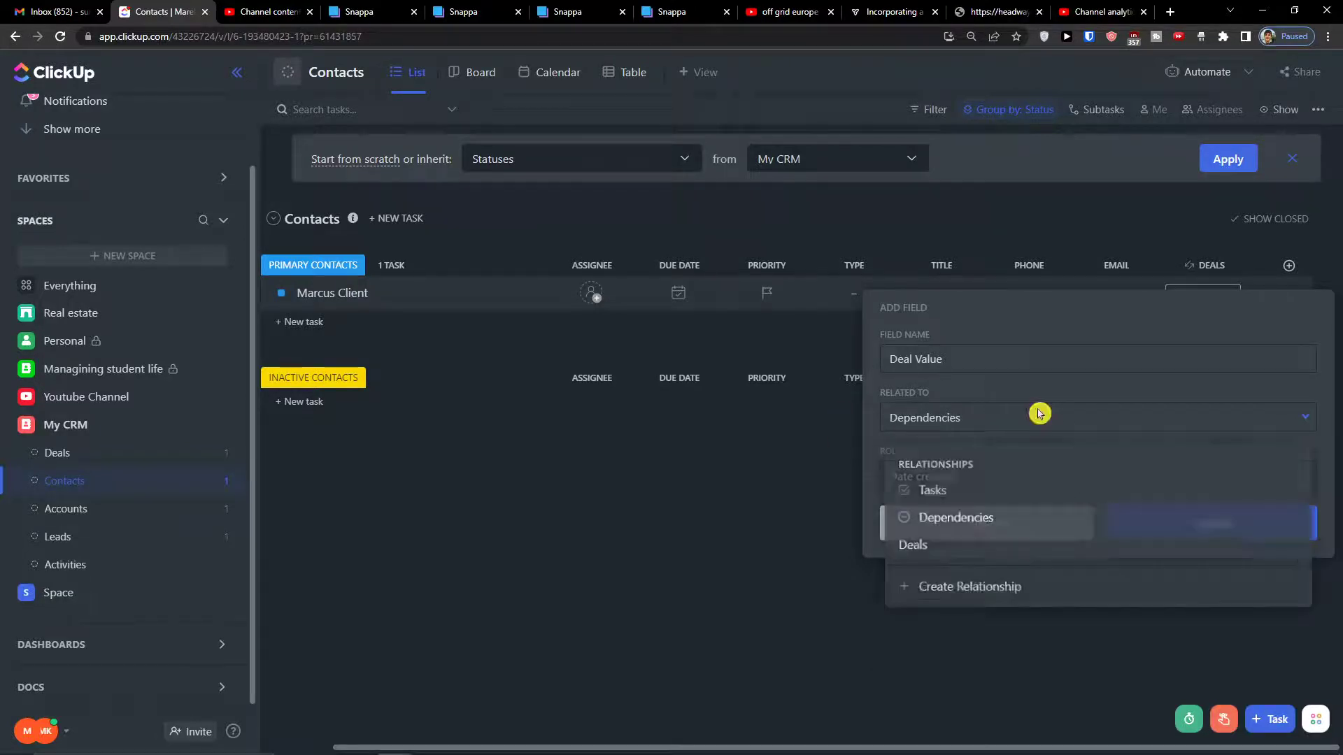
pyautogui.click(984, 549)
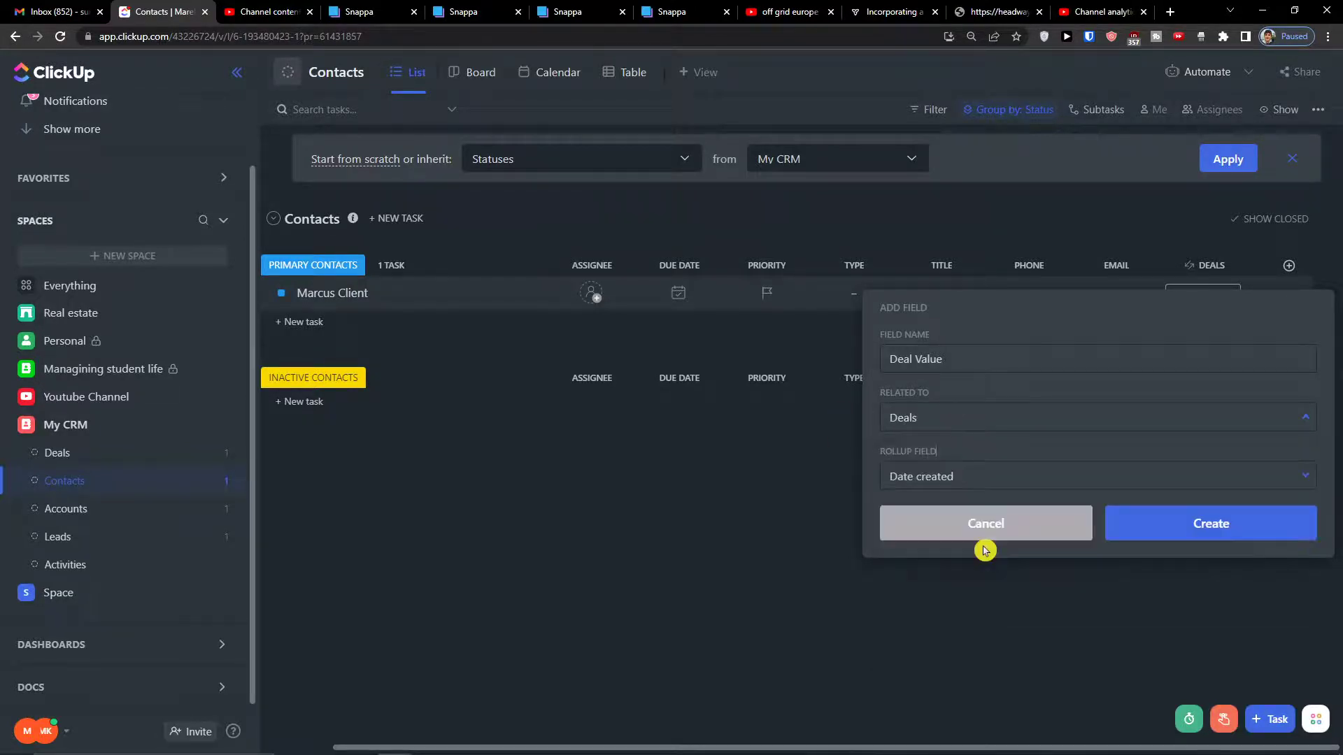
pyautogui.click(984, 482)
pyautogui.click(1066, 475)
pyautogui.click(1035, 483)
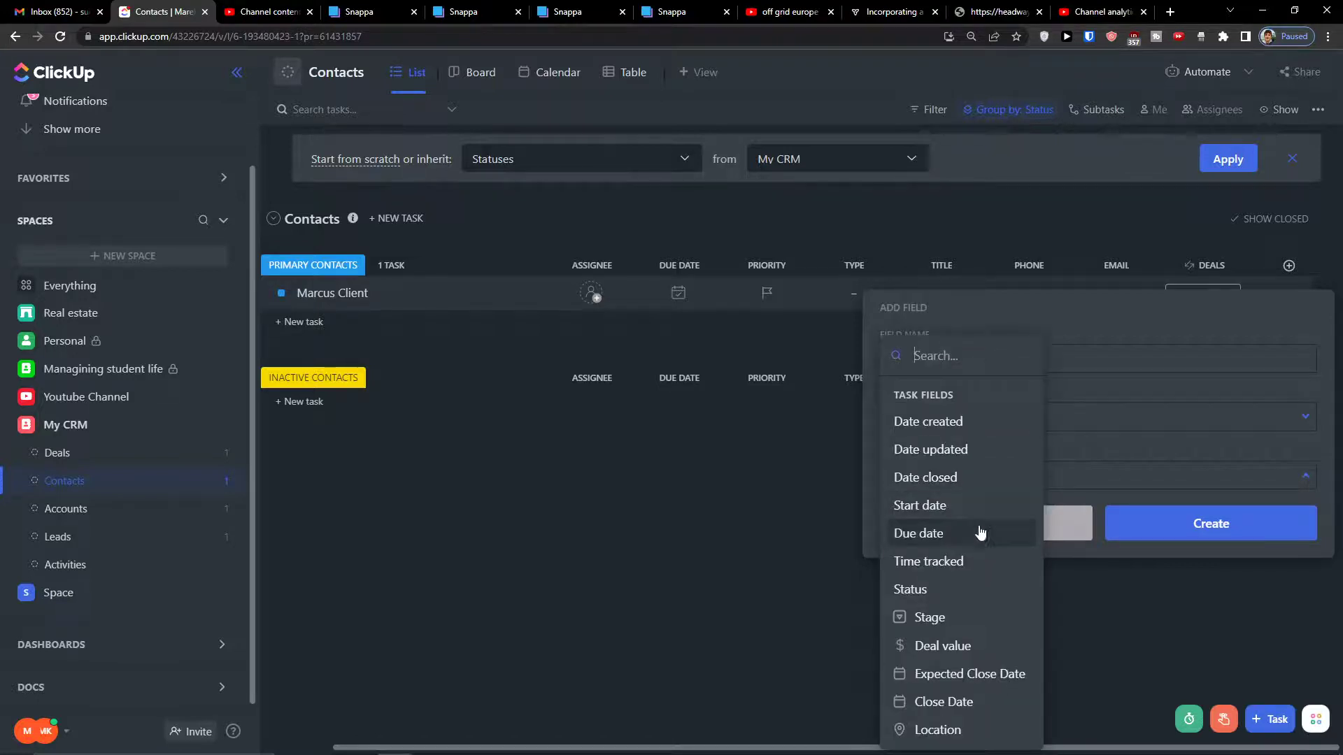
pyautogui.click(925, 649)
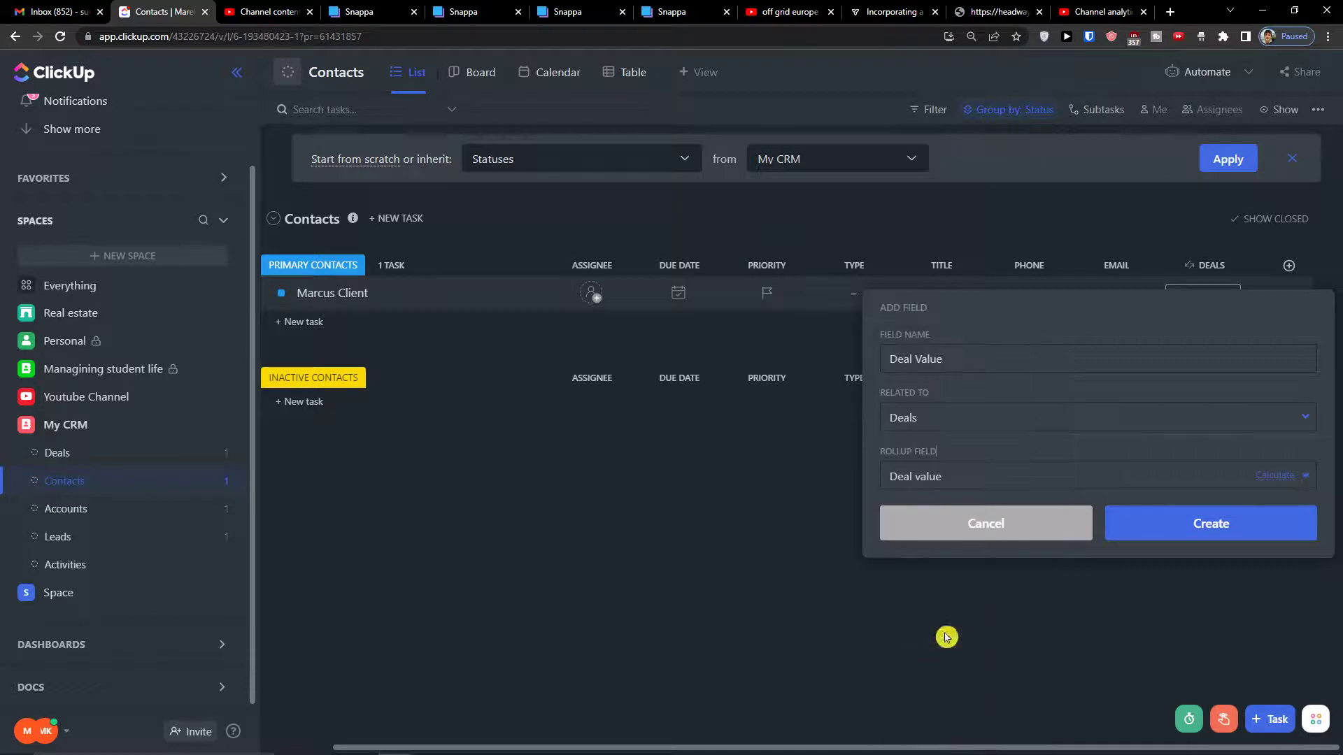
pyautogui.click(1228, 523)
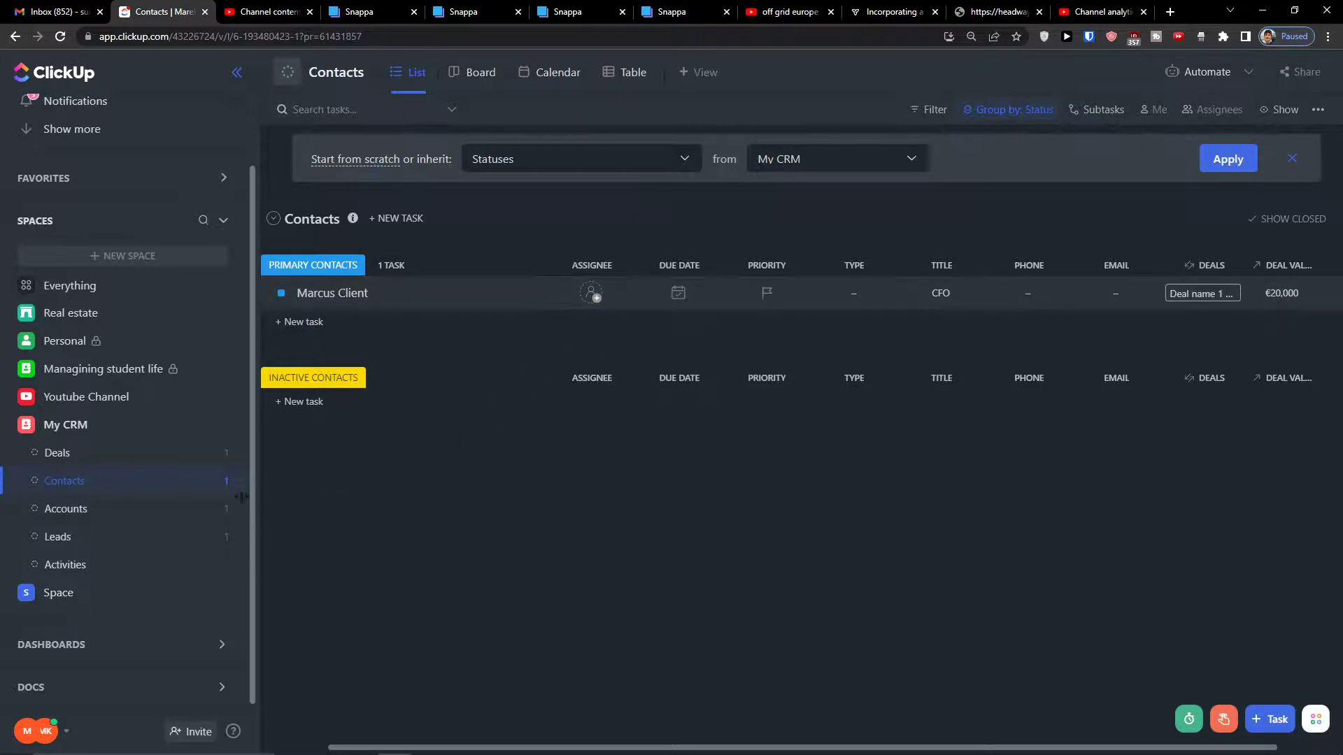
pyautogui.click(180, 508)
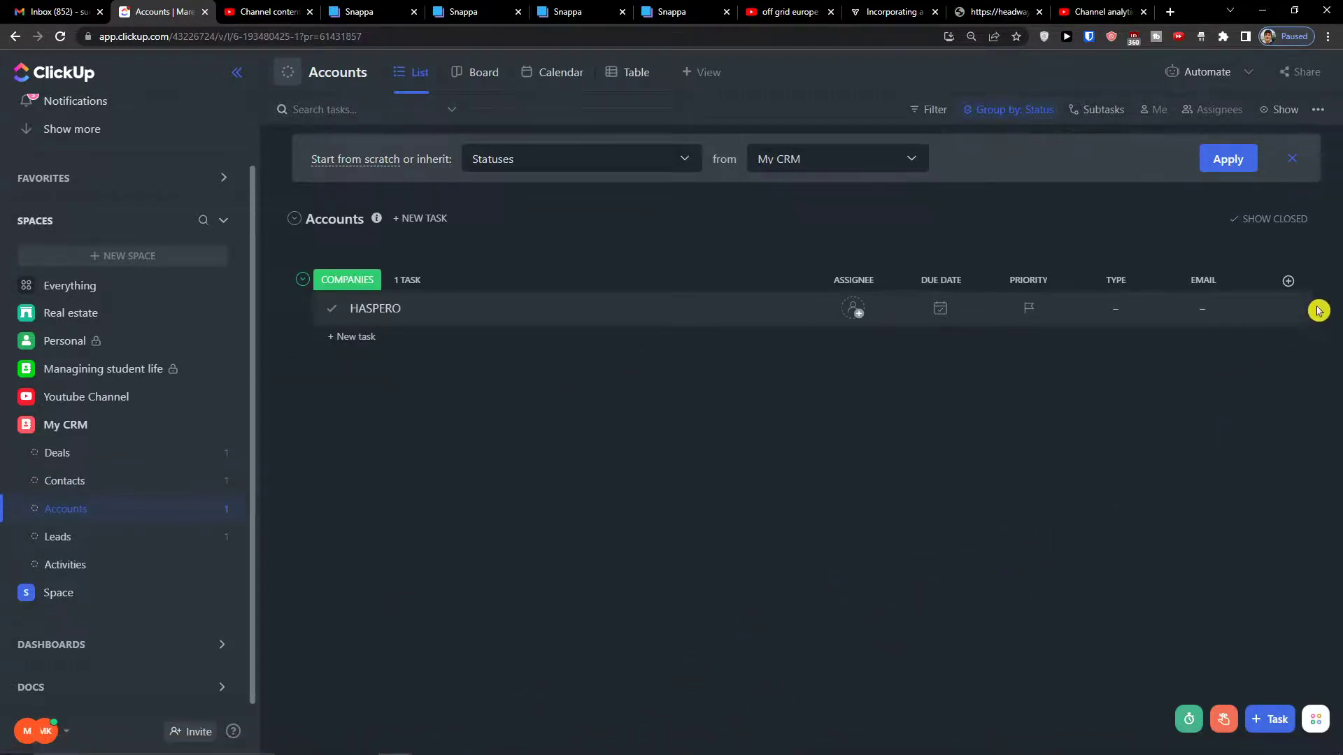
# Step: Add a Relationship column named 'Deals' to Accounts, showing the existing Deals field
pyautogui.click(1288, 281)
pyautogui.scroll(-3, 1194, 454)
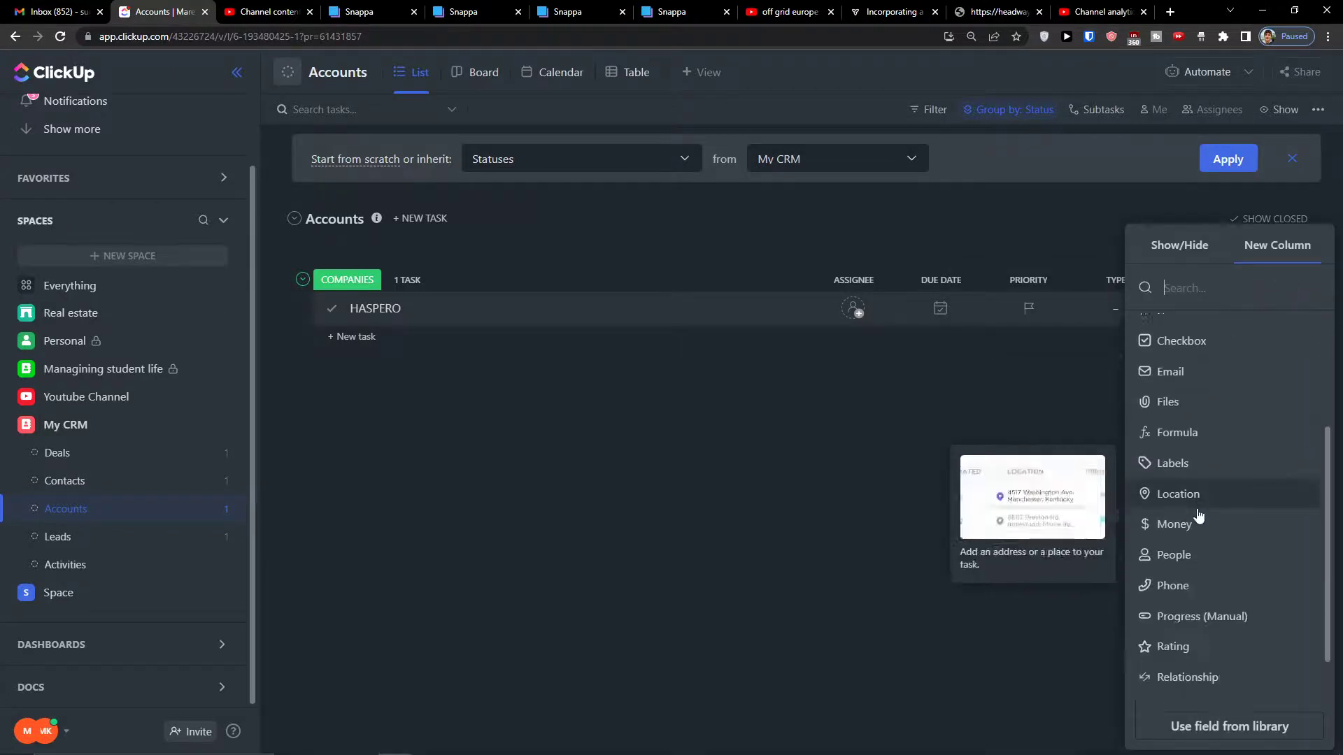
pyautogui.click(1202, 625)
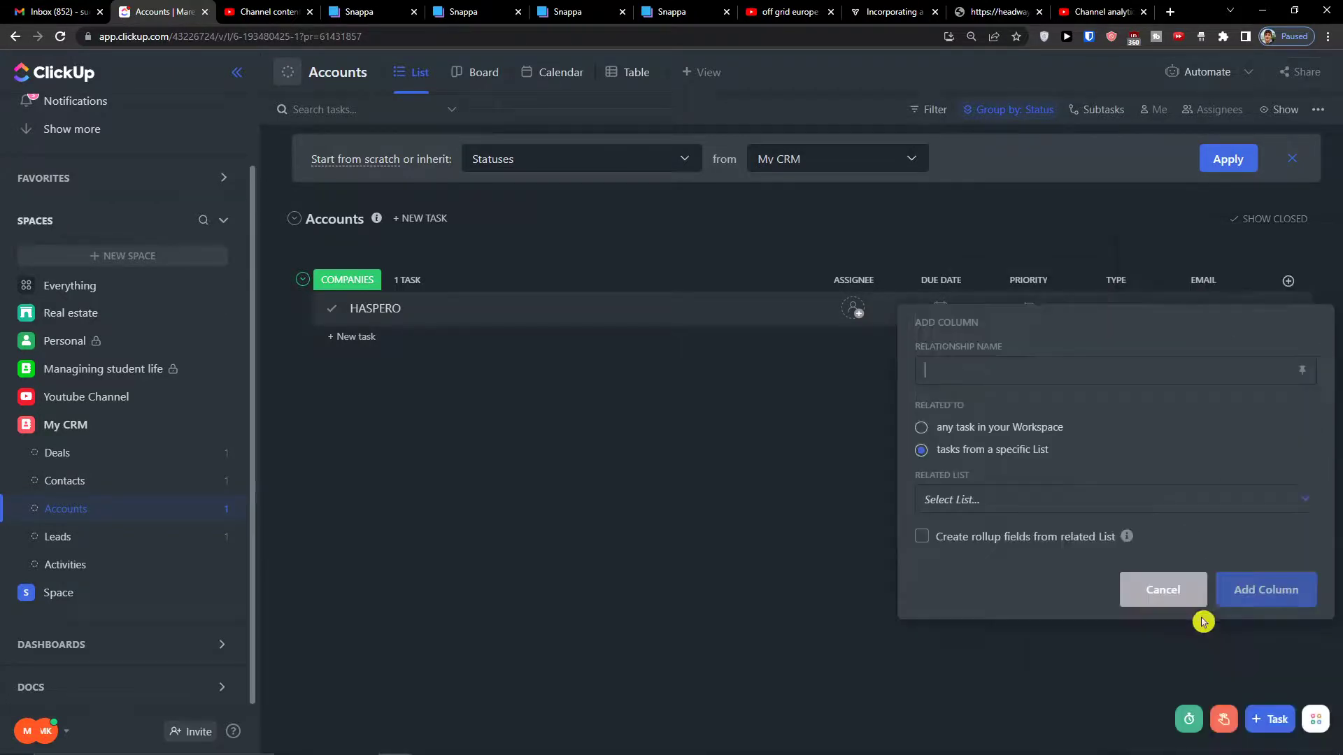
pyautogui.write('Deals')
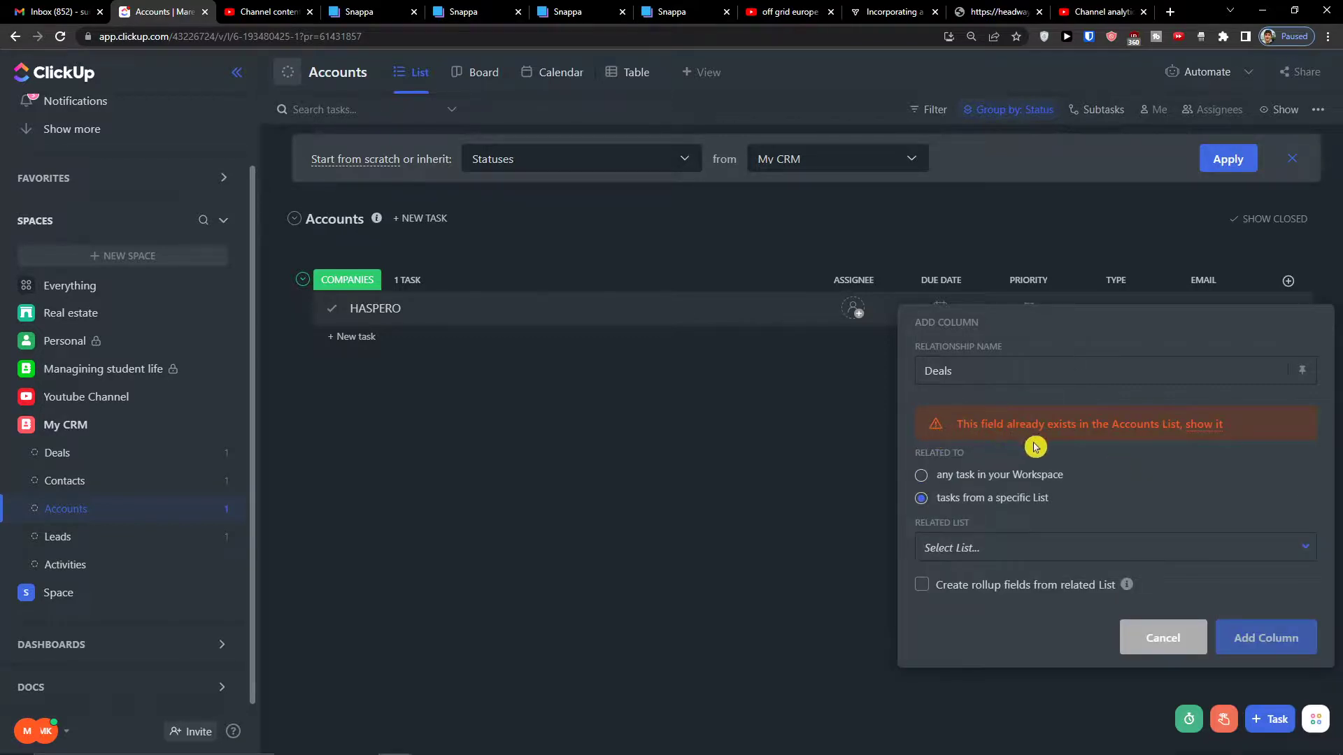
pyautogui.click(1215, 429)
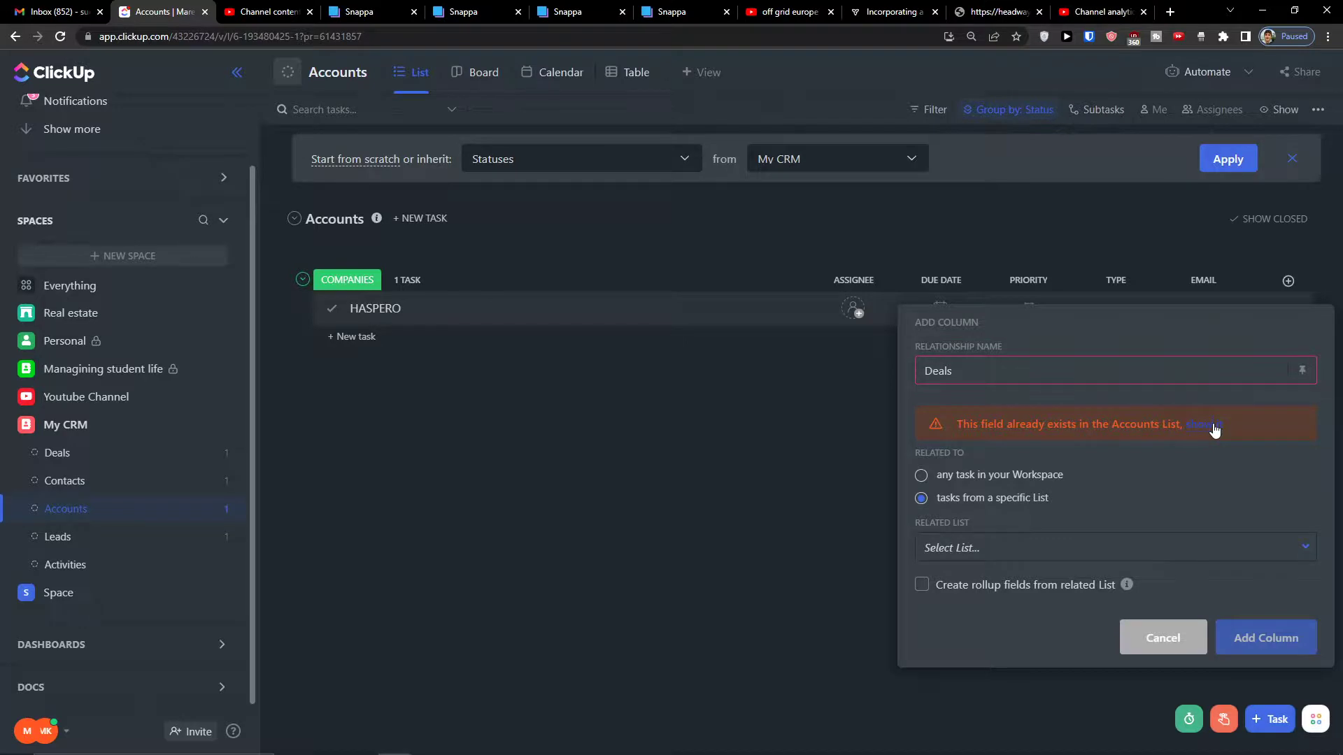
pyautogui.click(1064, 490)
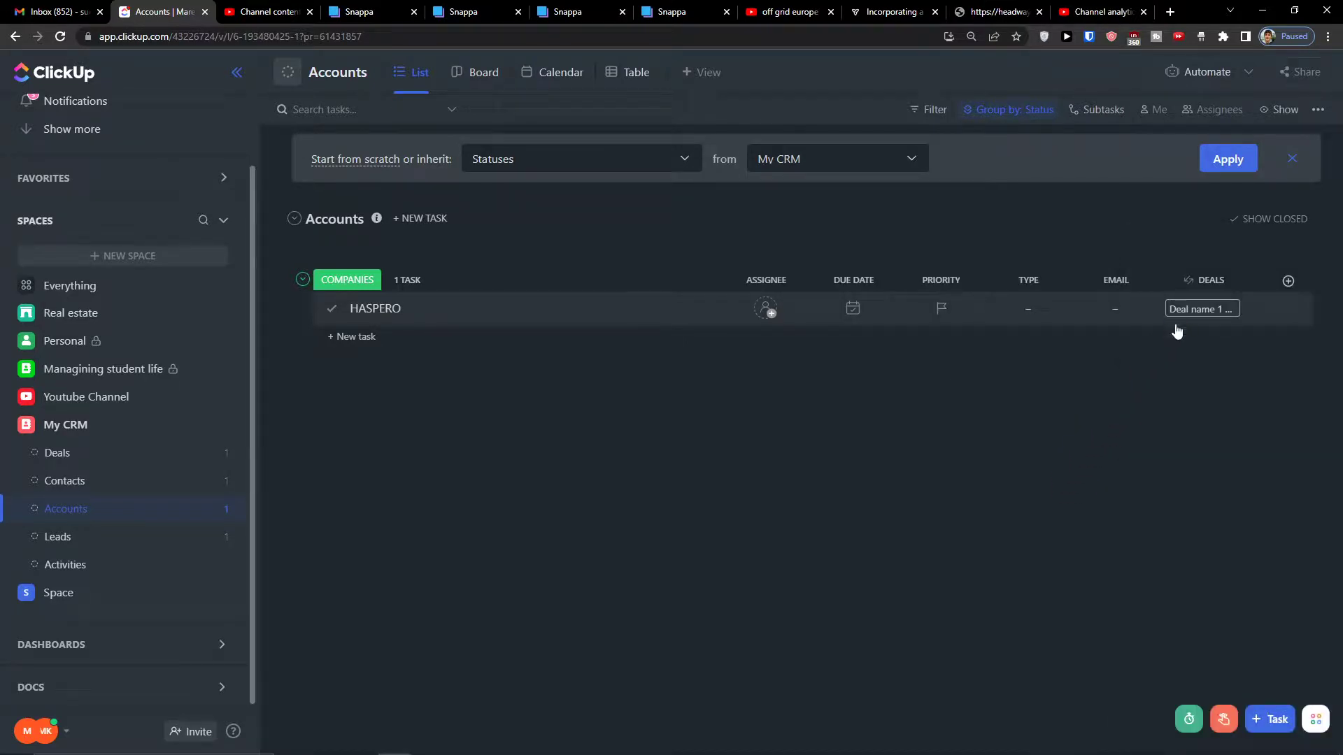
# Step: Verify the deal's Contact and Accounts links in Deals, then return to Accounts
pyautogui.click(123, 450)
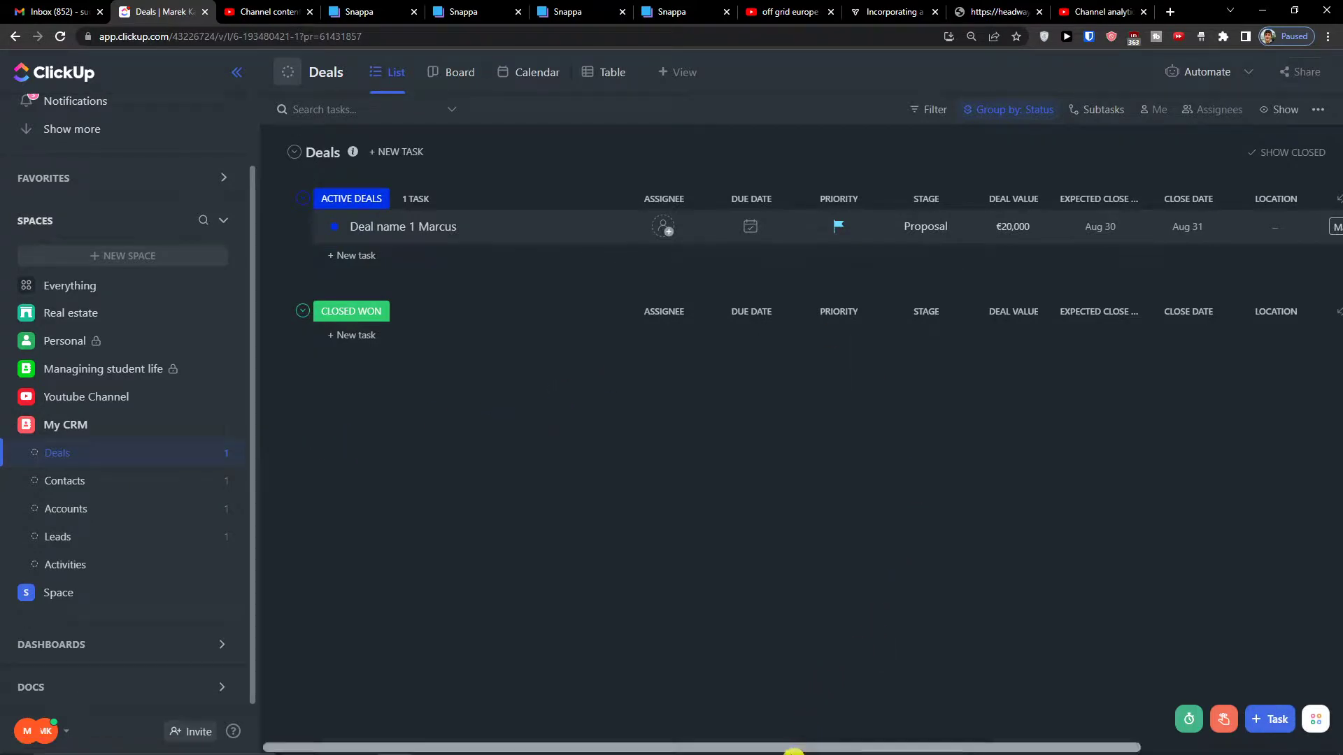
pyautogui.hscroll(5, 1133, 345)
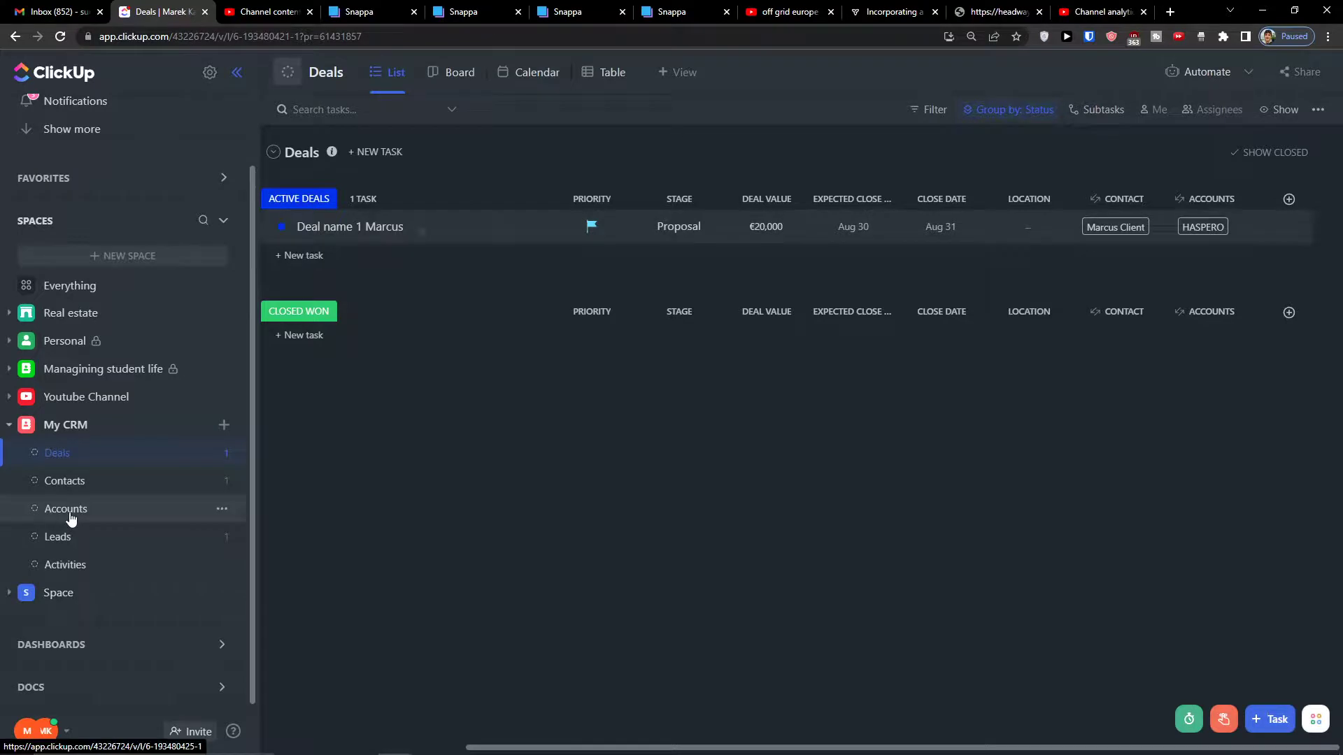
pyautogui.click(105, 508)
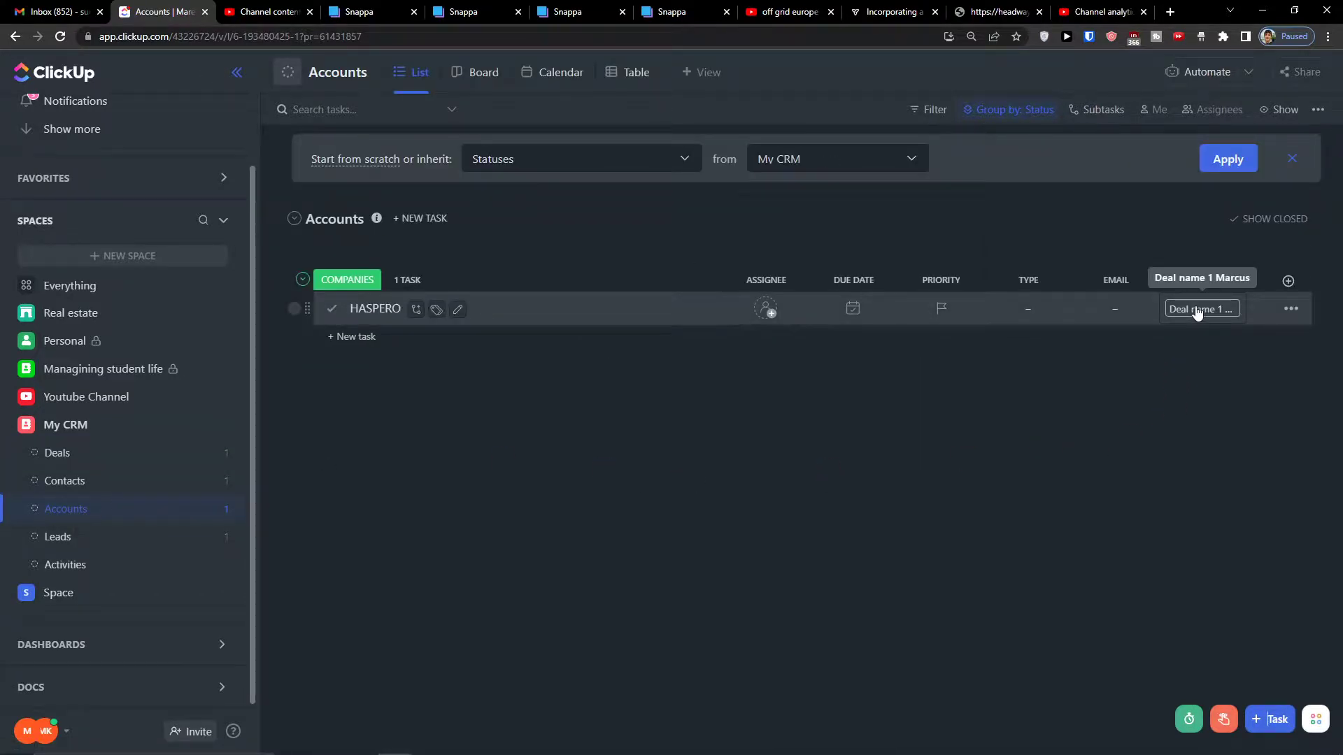
pyautogui.click(1289, 281)
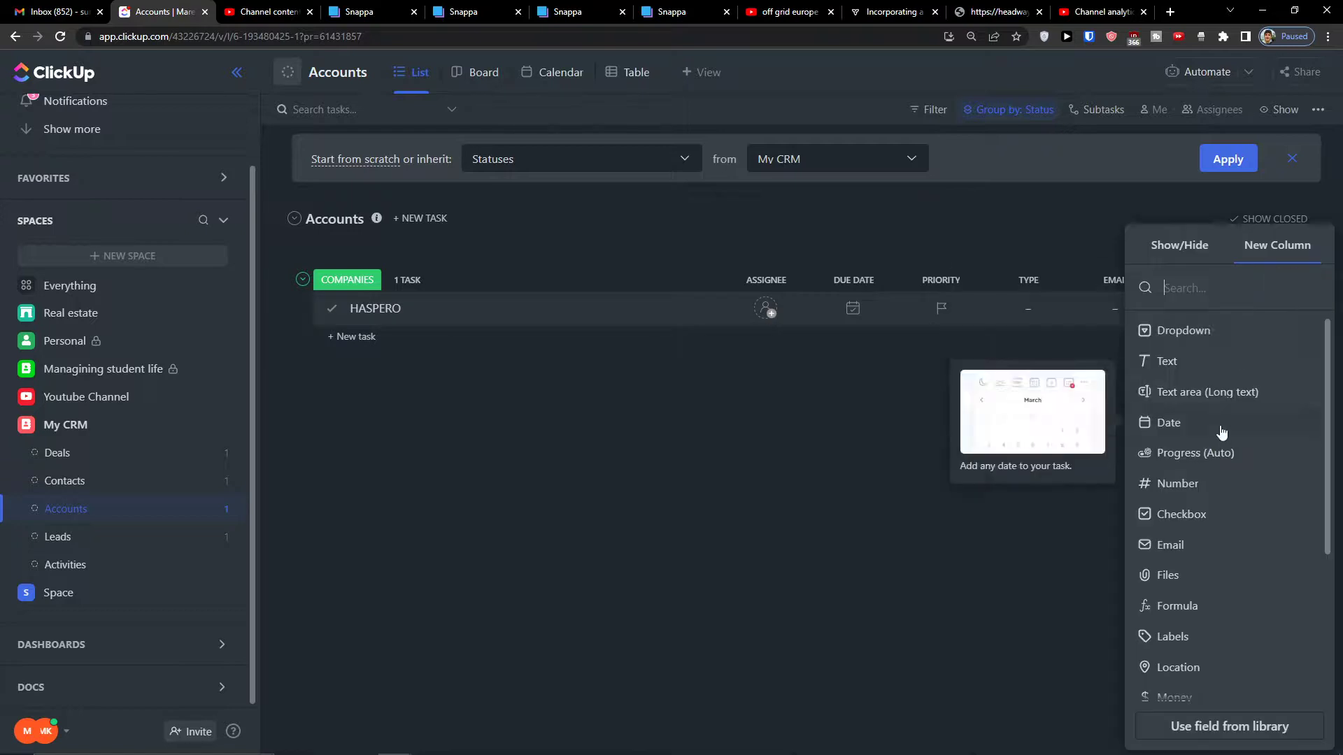
# Step: Create a rollup column 'Deal Value' in Accounts, related to Deals, rolling up Deal value
pyautogui.scroll(-3, 1221, 433)
pyautogui.click(1190, 651)
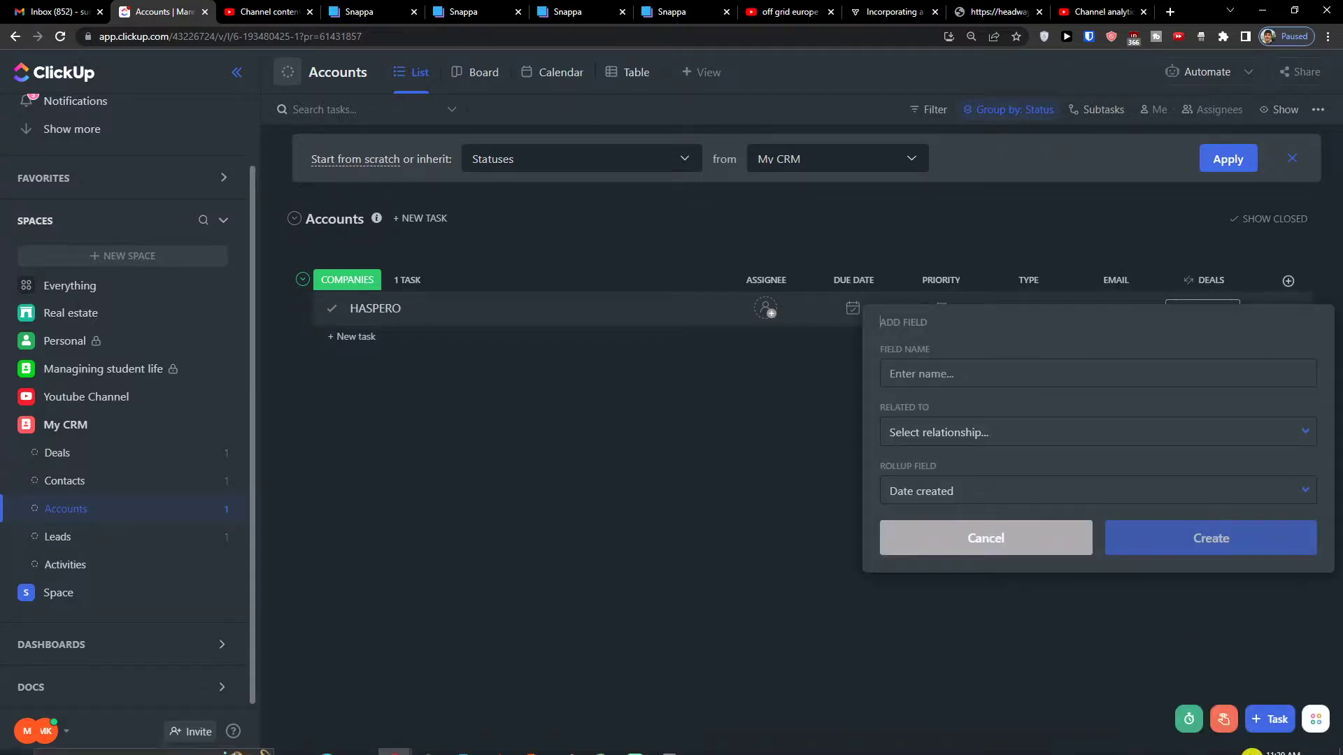
pyautogui.click(983, 380)
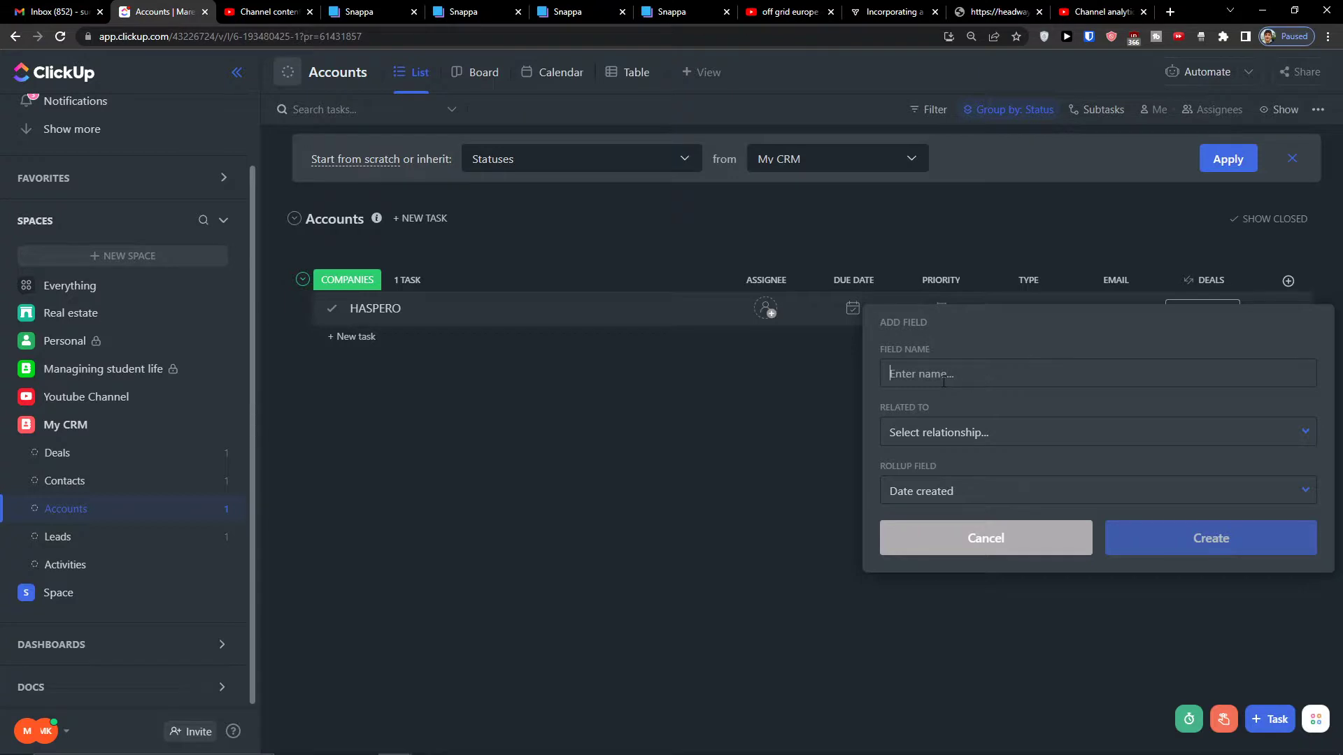
pyautogui.write('Deal Value')
pyautogui.click(885, 438)
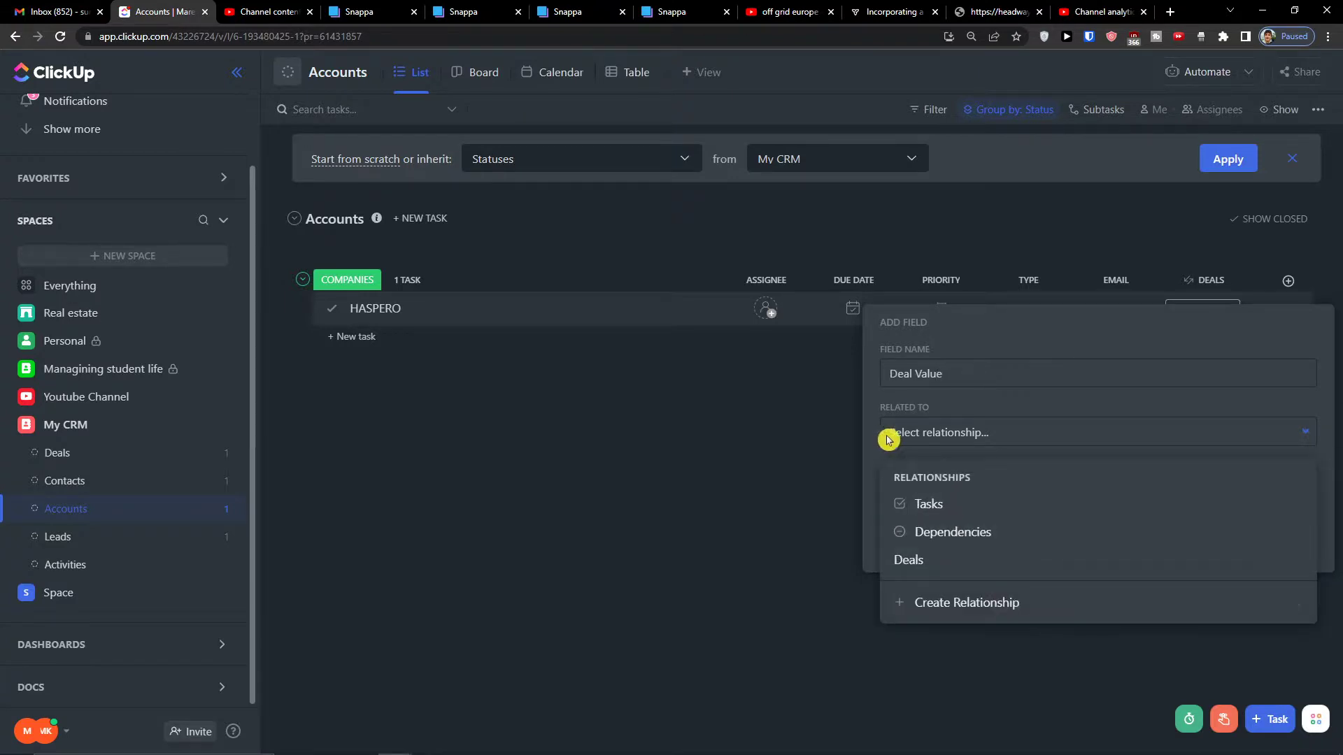
pyautogui.click(919, 566)
pyautogui.click(909, 493)
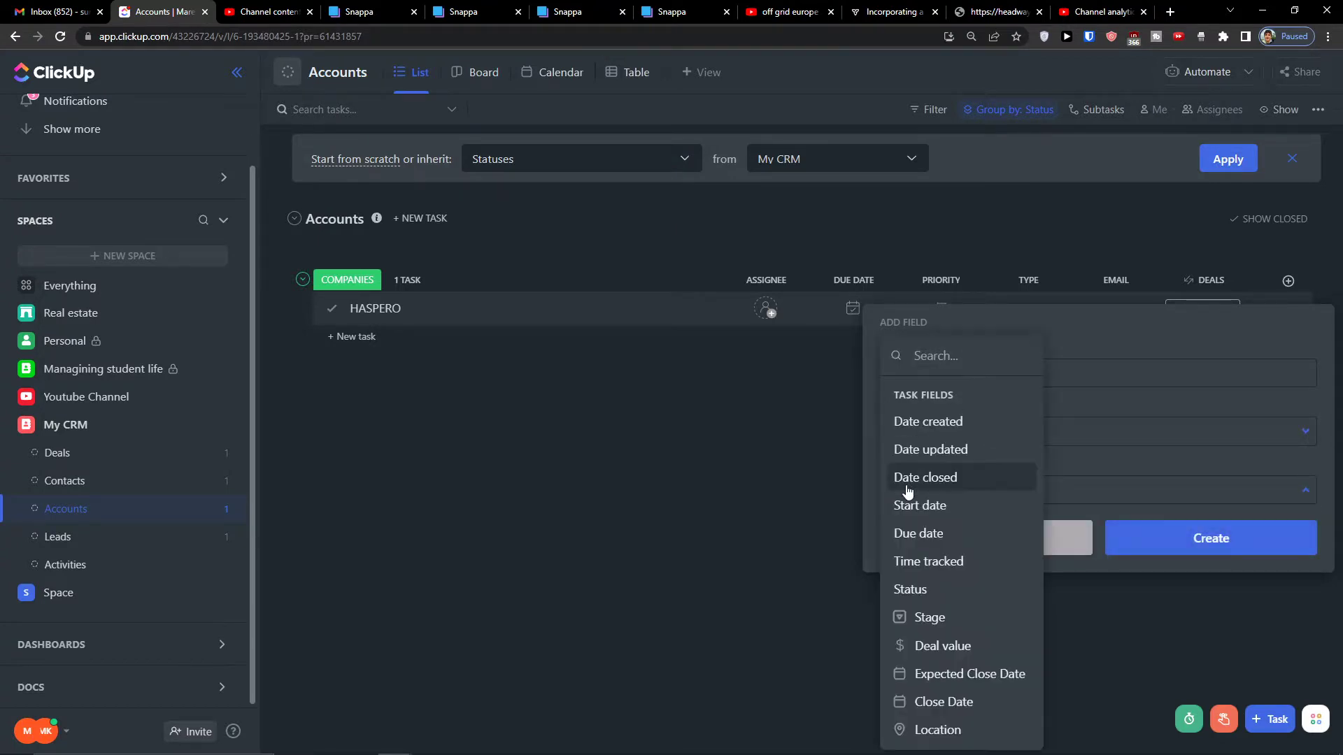
pyautogui.click(933, 647)
pyautogui.click(1164, 544)
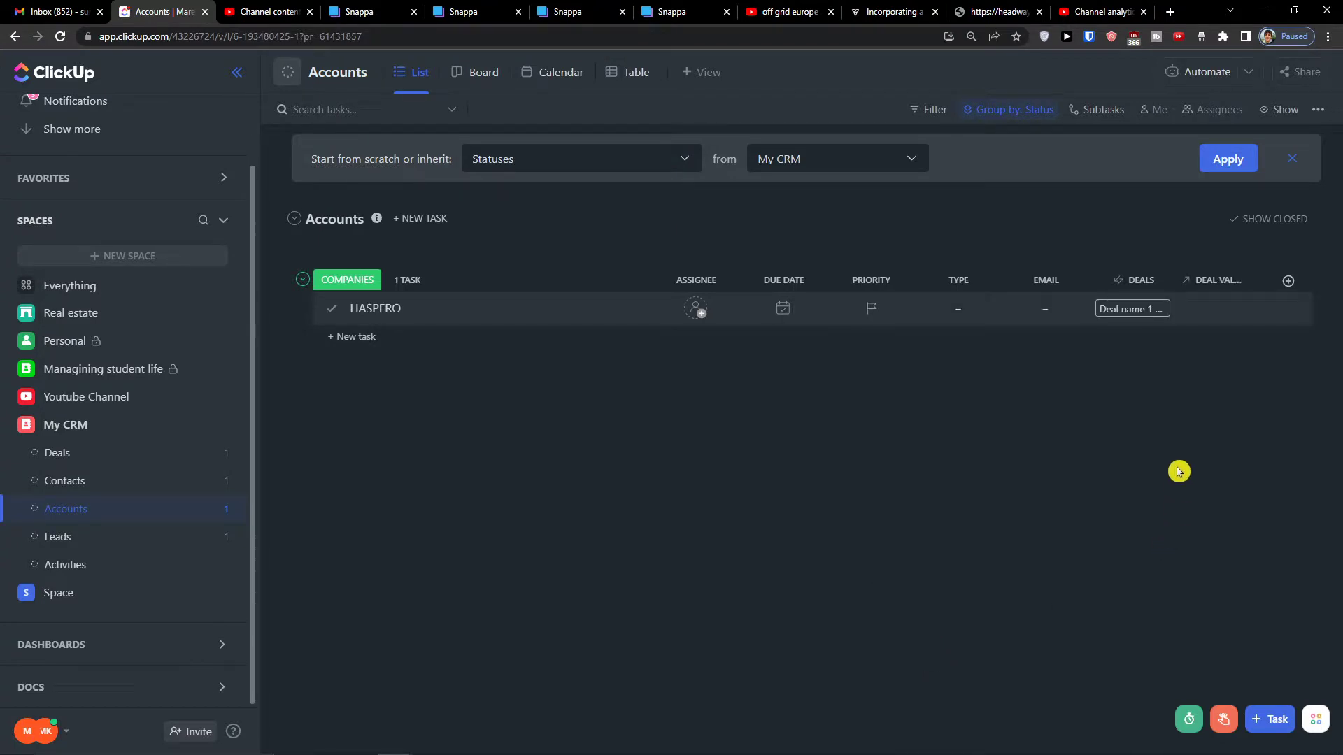